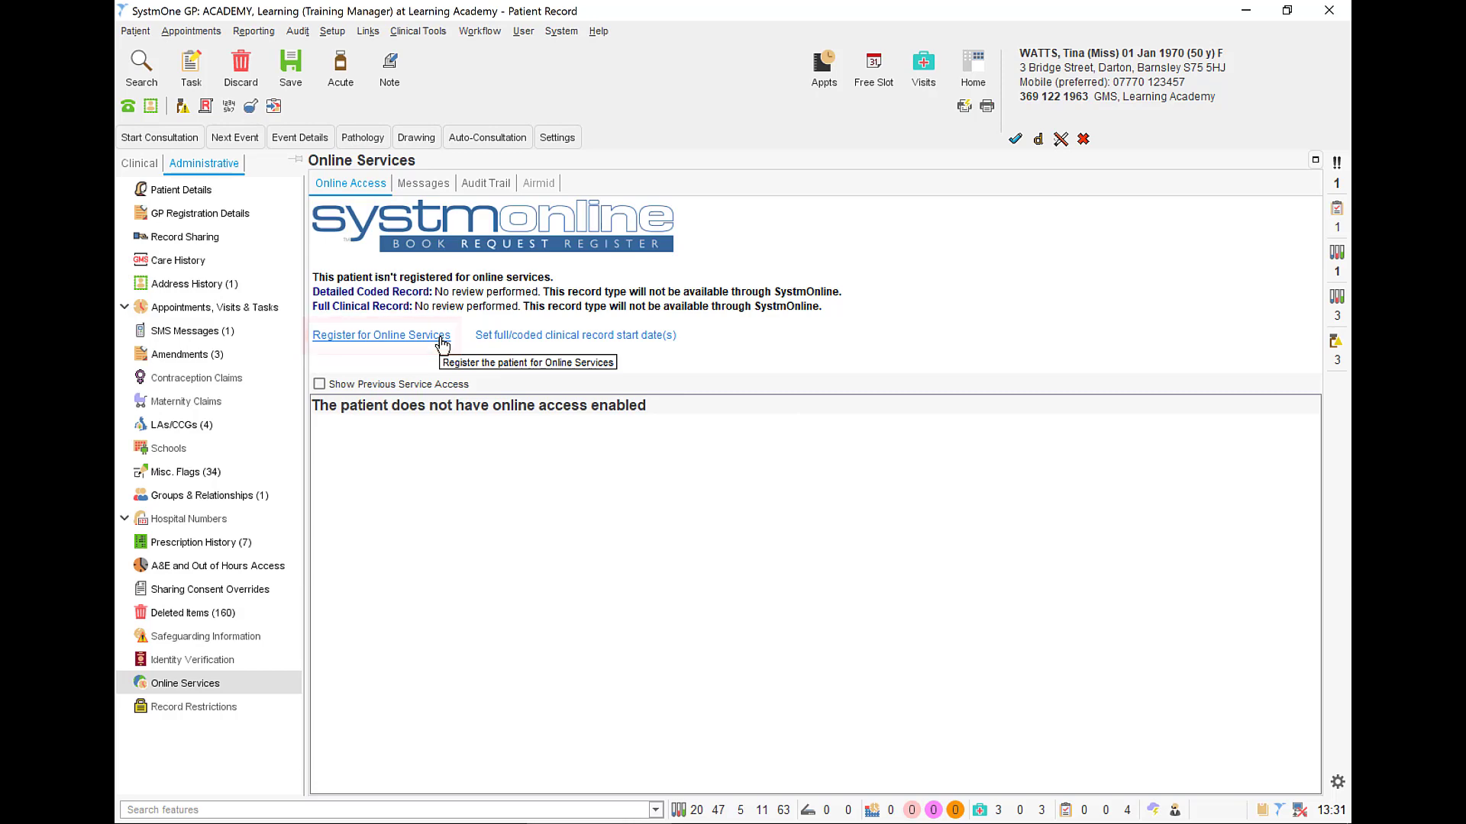
- Open the online services registration form for the current patient
click(442, 341)
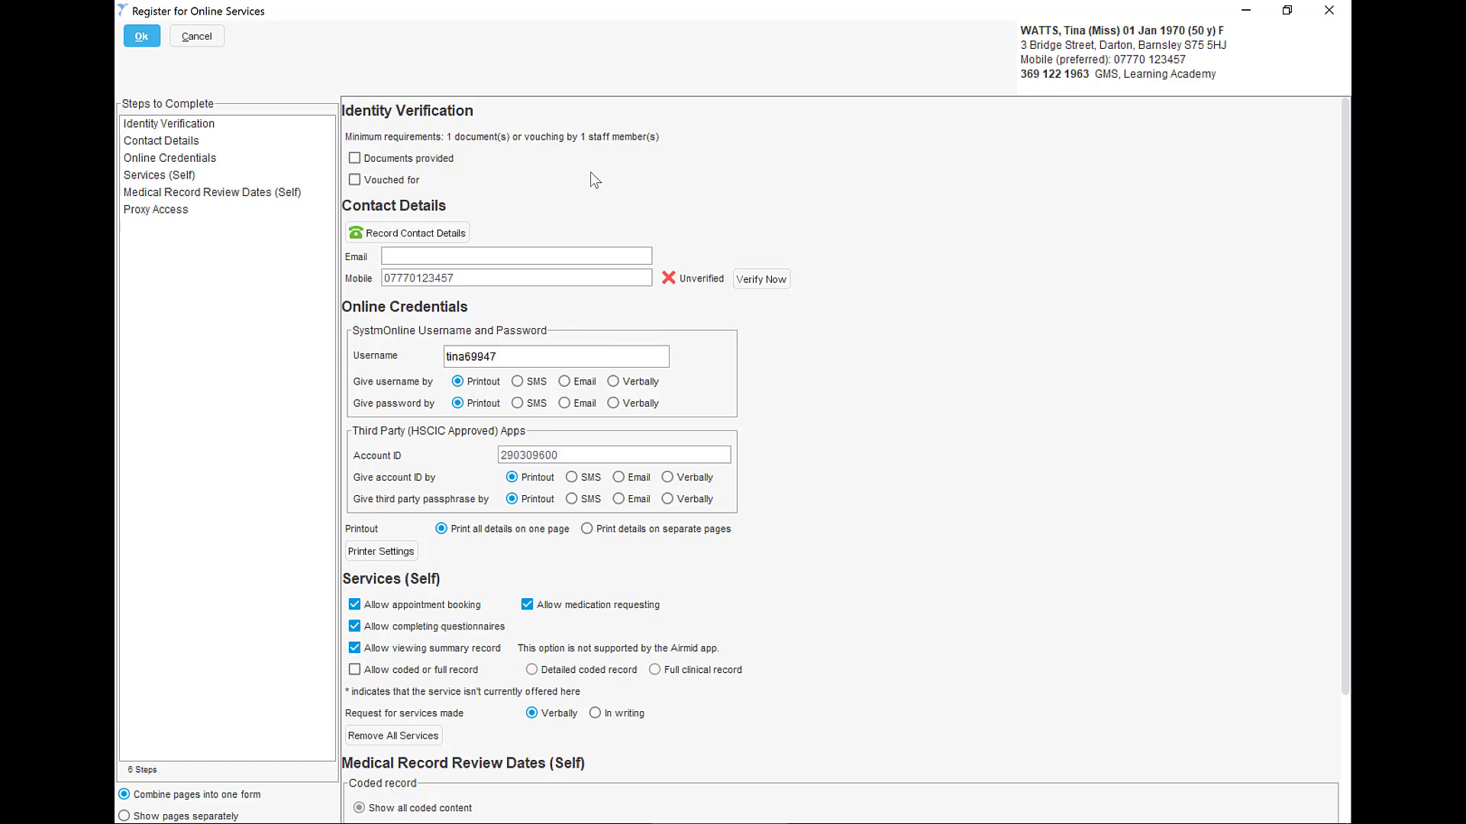
- Try recording a driving licence, a passport and existing proof as identity documents, then withdraw the documents option
click(416, 165)
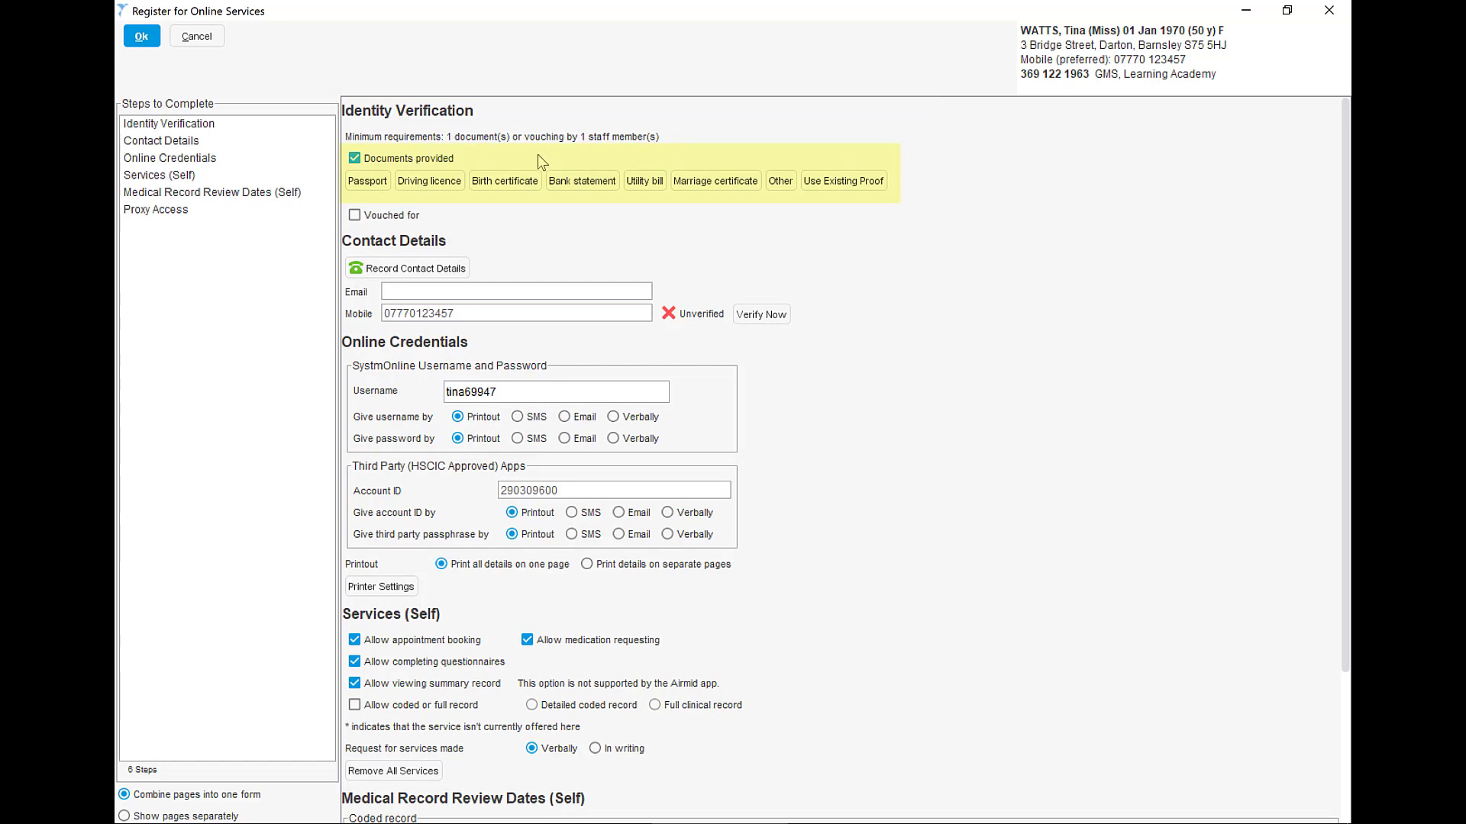
click(429, 181)
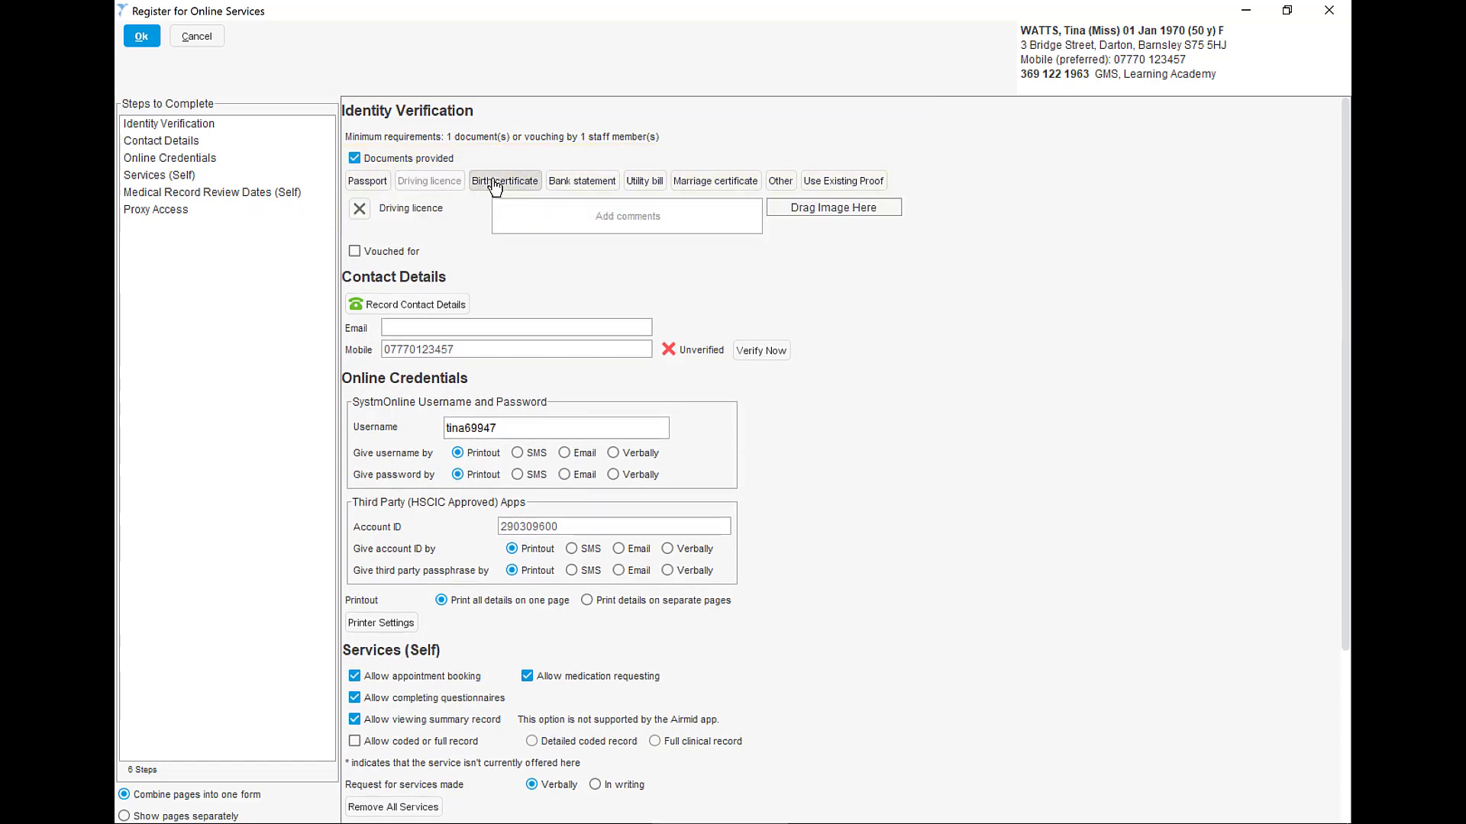
click(368, 182)
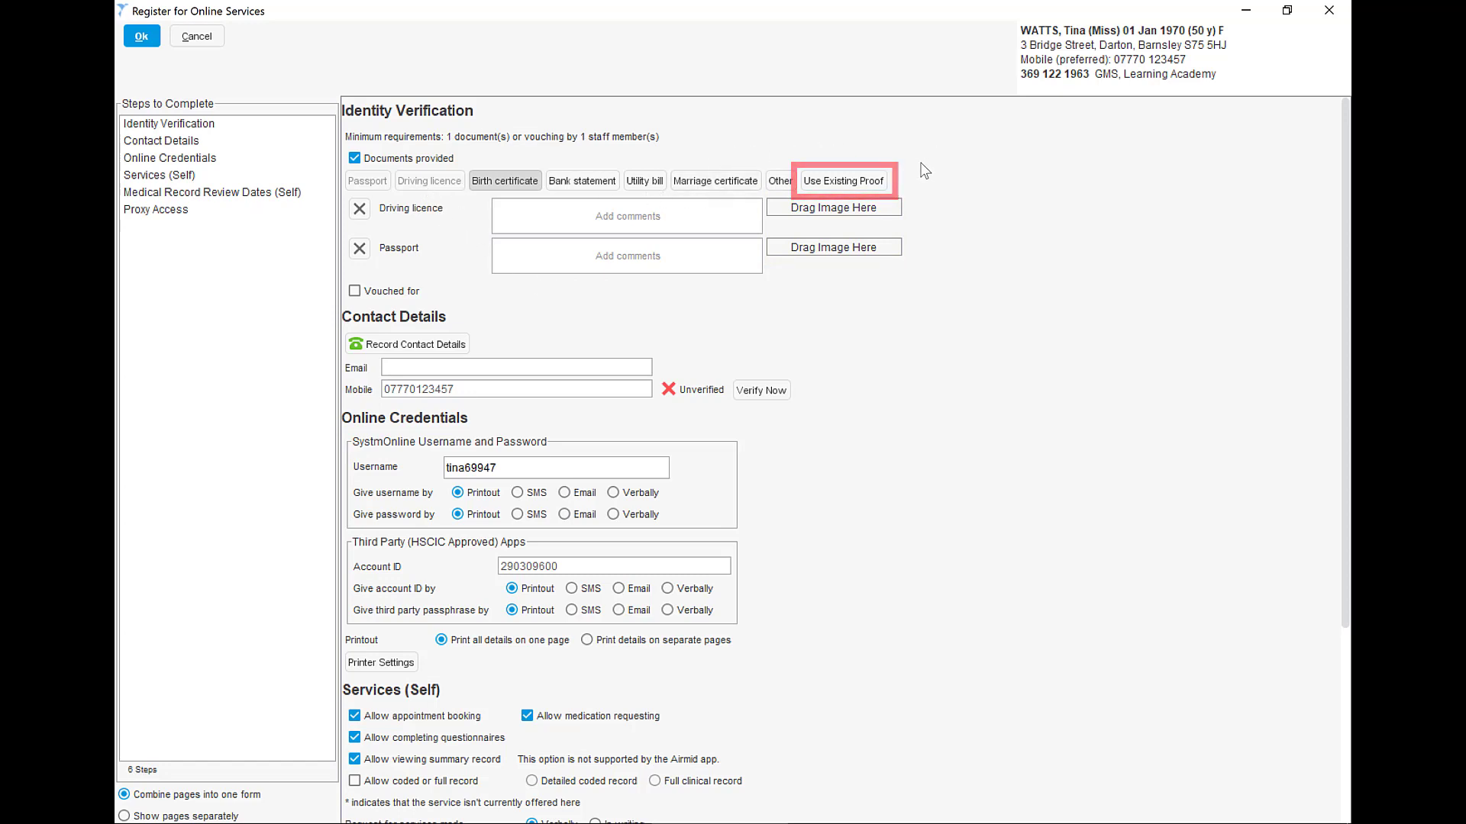
click(843, 180)
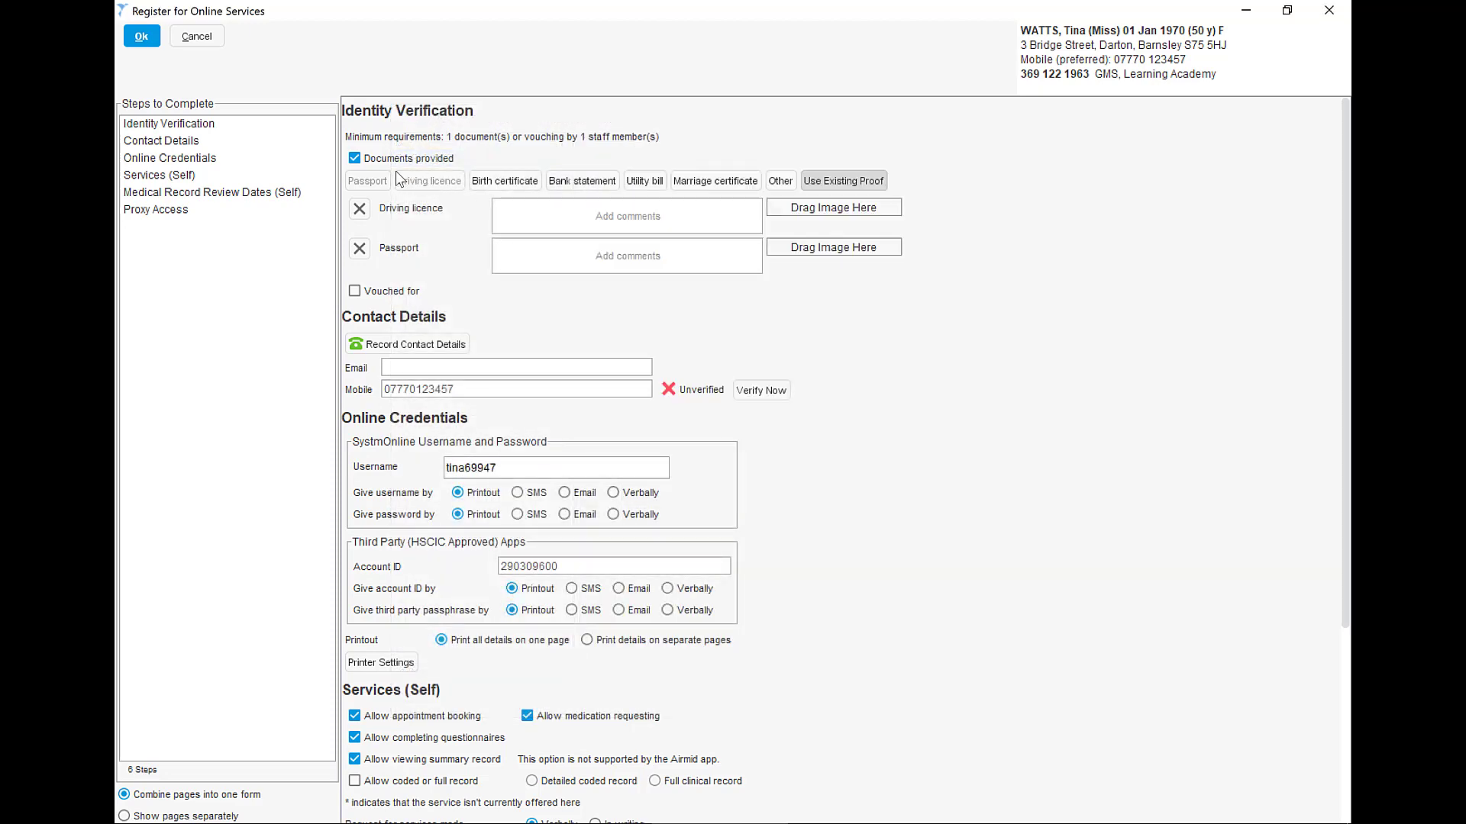
click(384, 159)
- Record the identity verification as vouched for by staff, with Personal as the type of vouching
click(375, 180)
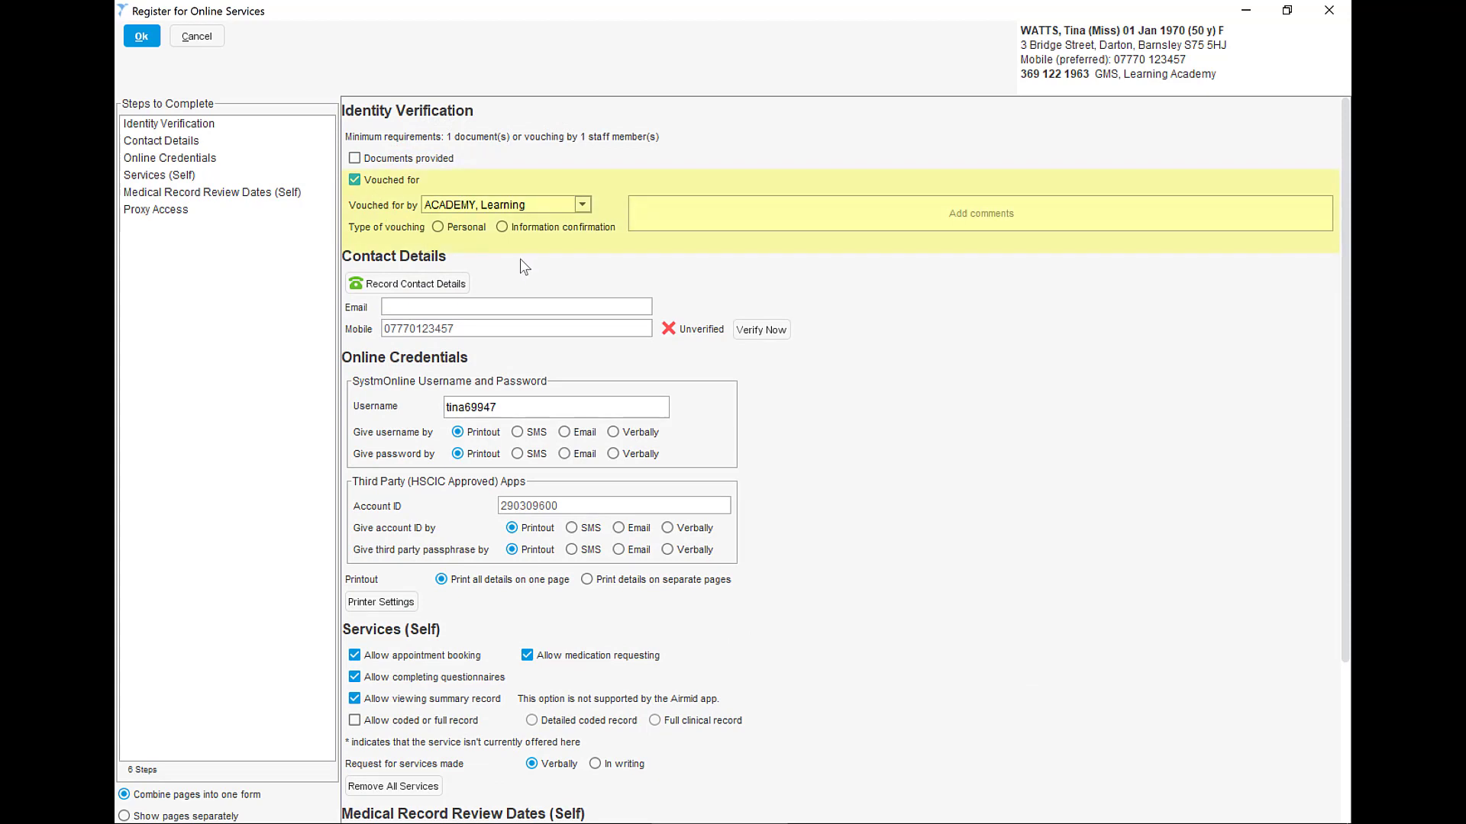
click(469, 229)
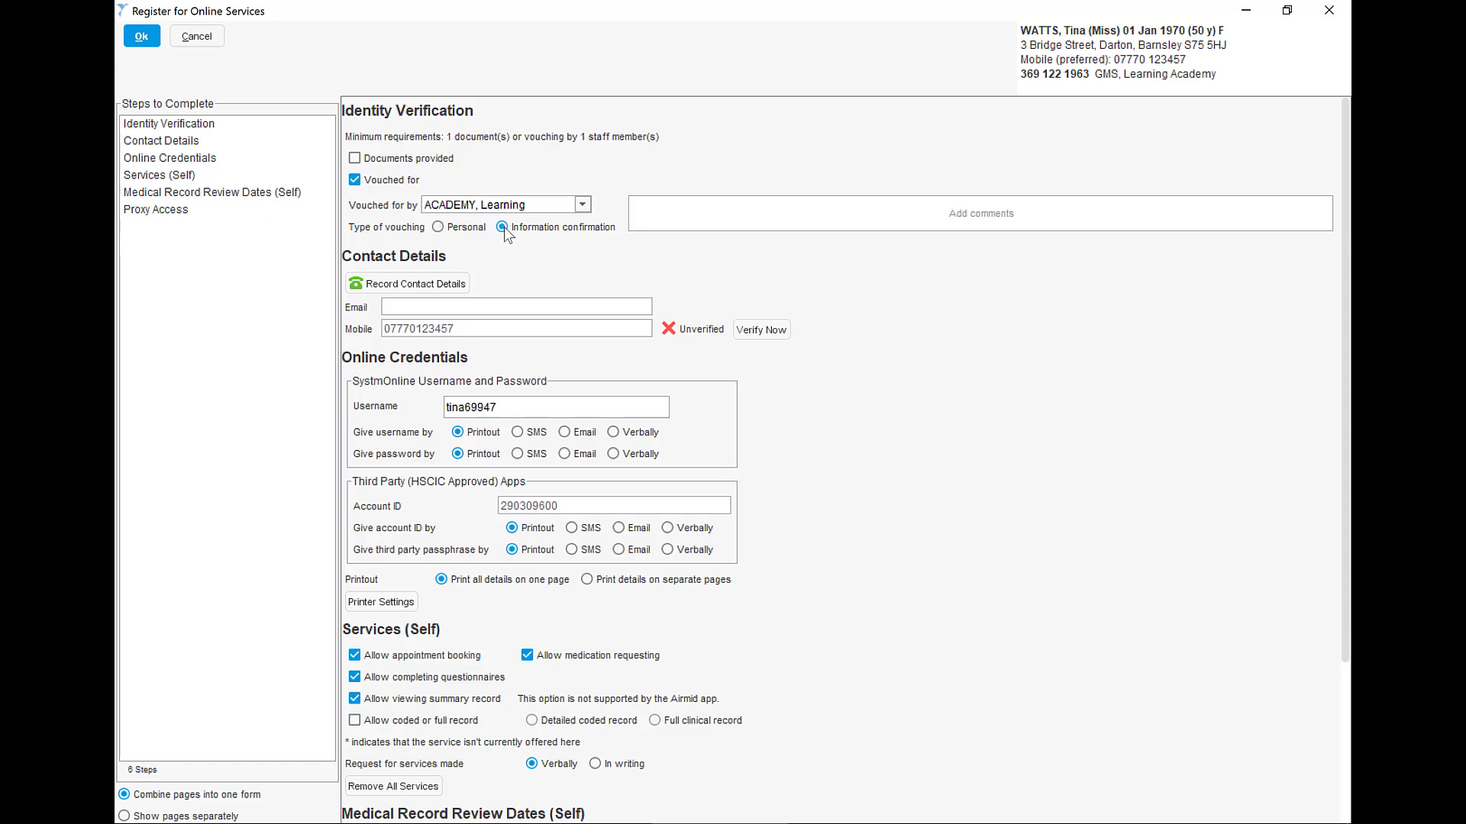
click(474, 227)
- Try the comment "Family" for the vouching and clear it again
click(641, 219)
text(Family)
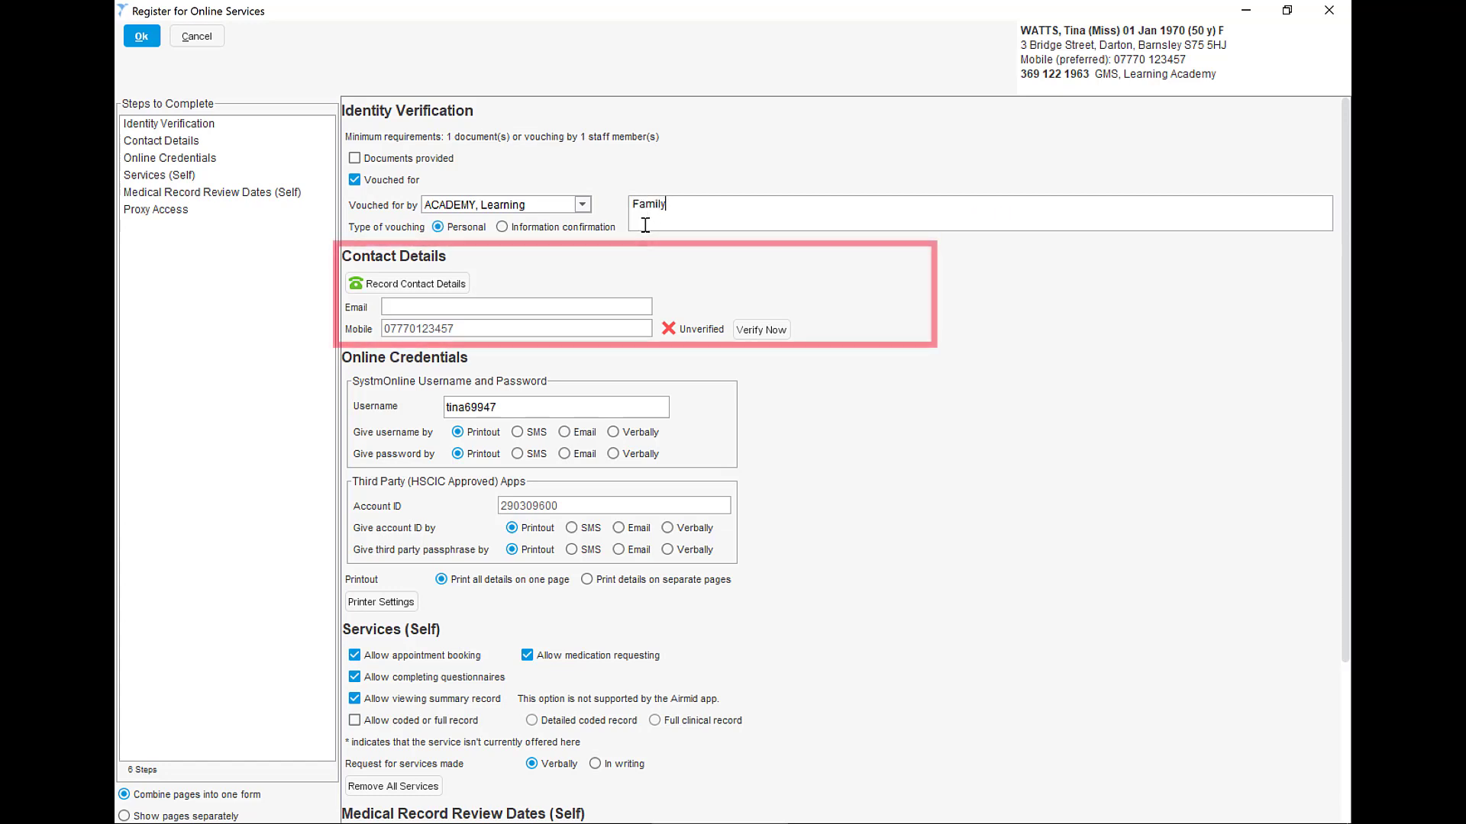
key(BackSpace)
key(BackSpace)
key(BackSpace)
key(BackSpace)
key(BackSpace)
key(BackSpace)
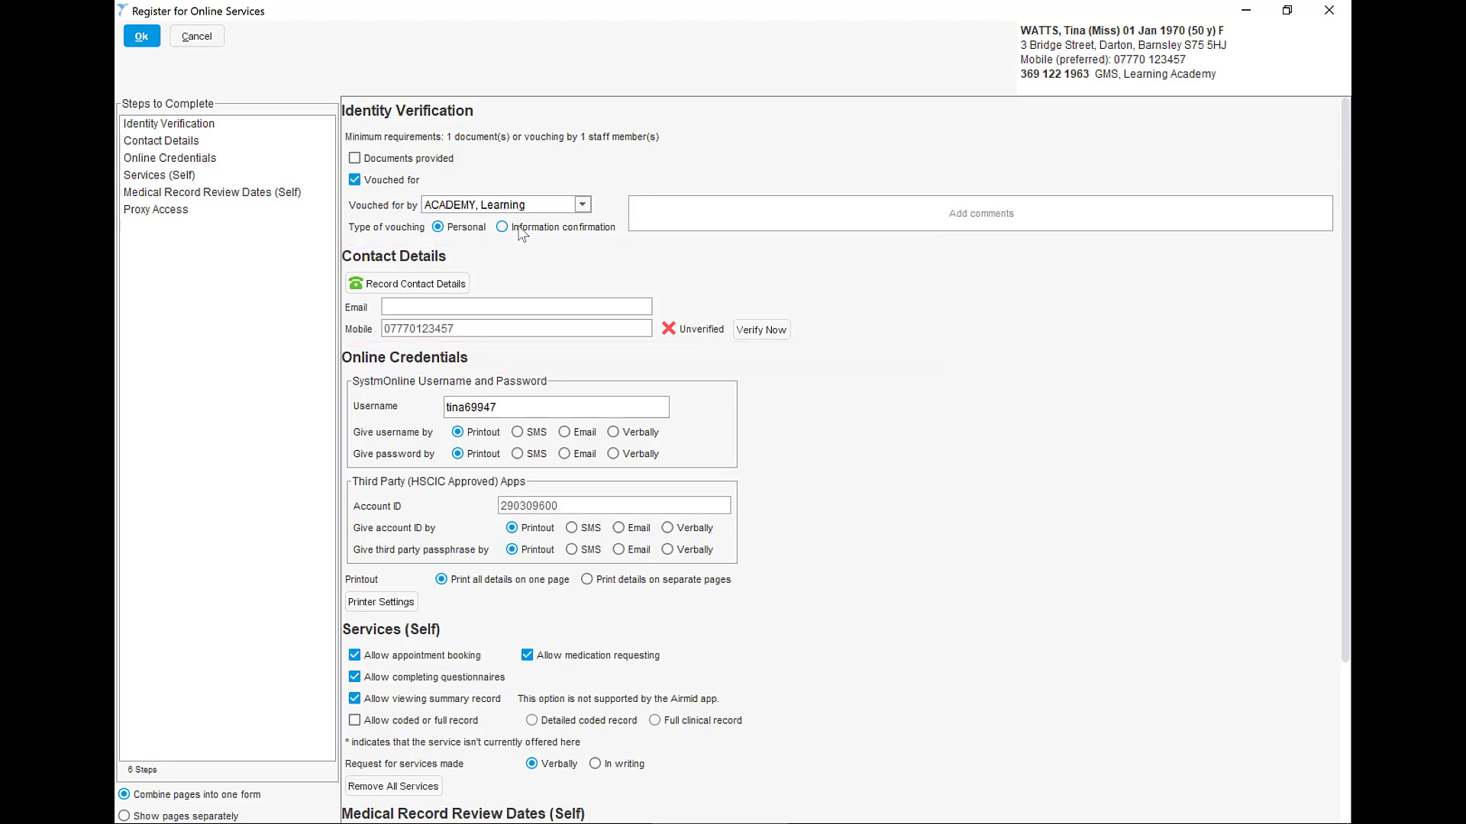
- Add the patient's email address to the contact details
click(443, 285)
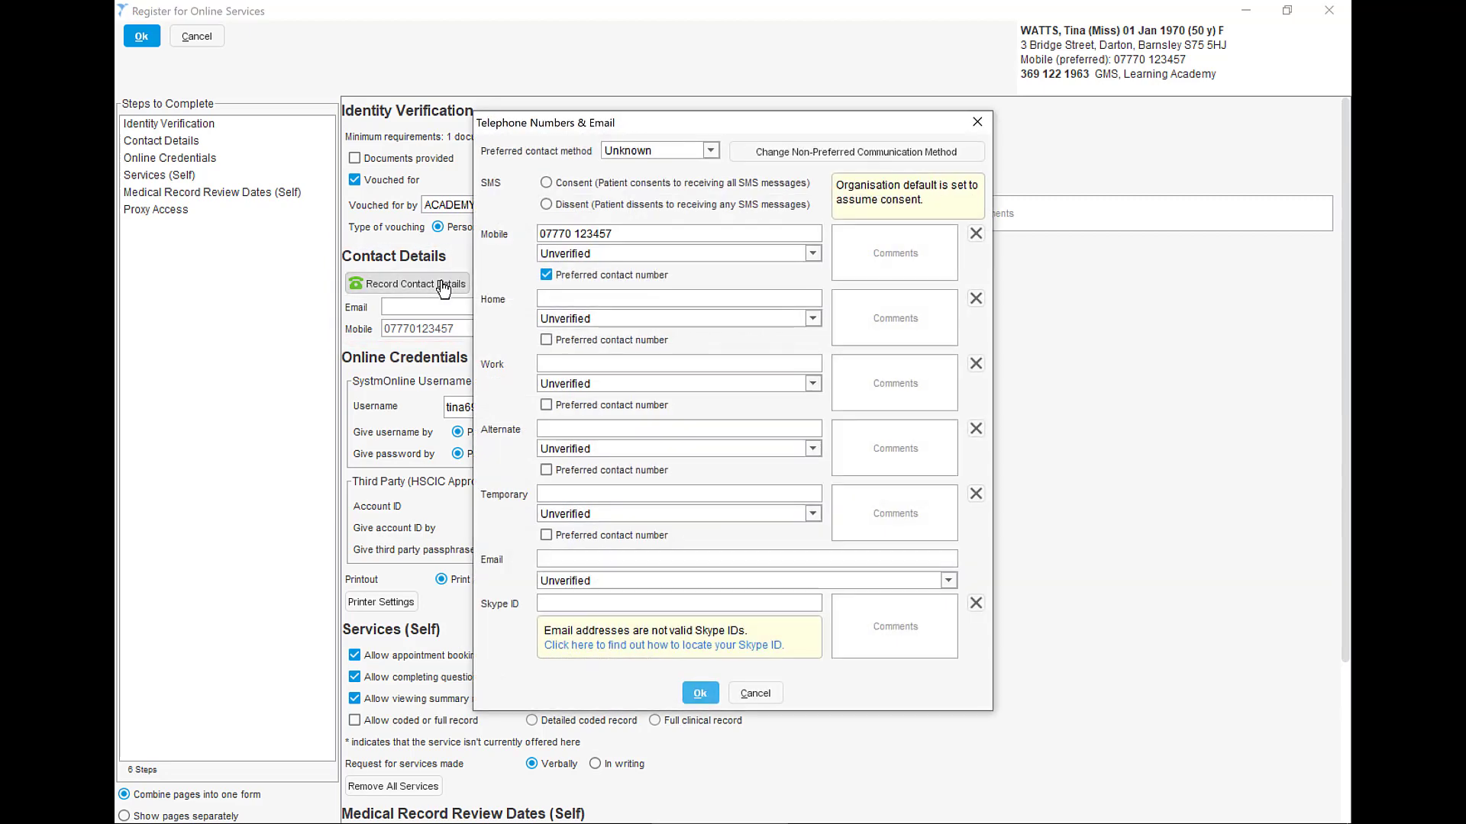
click(599, 557)
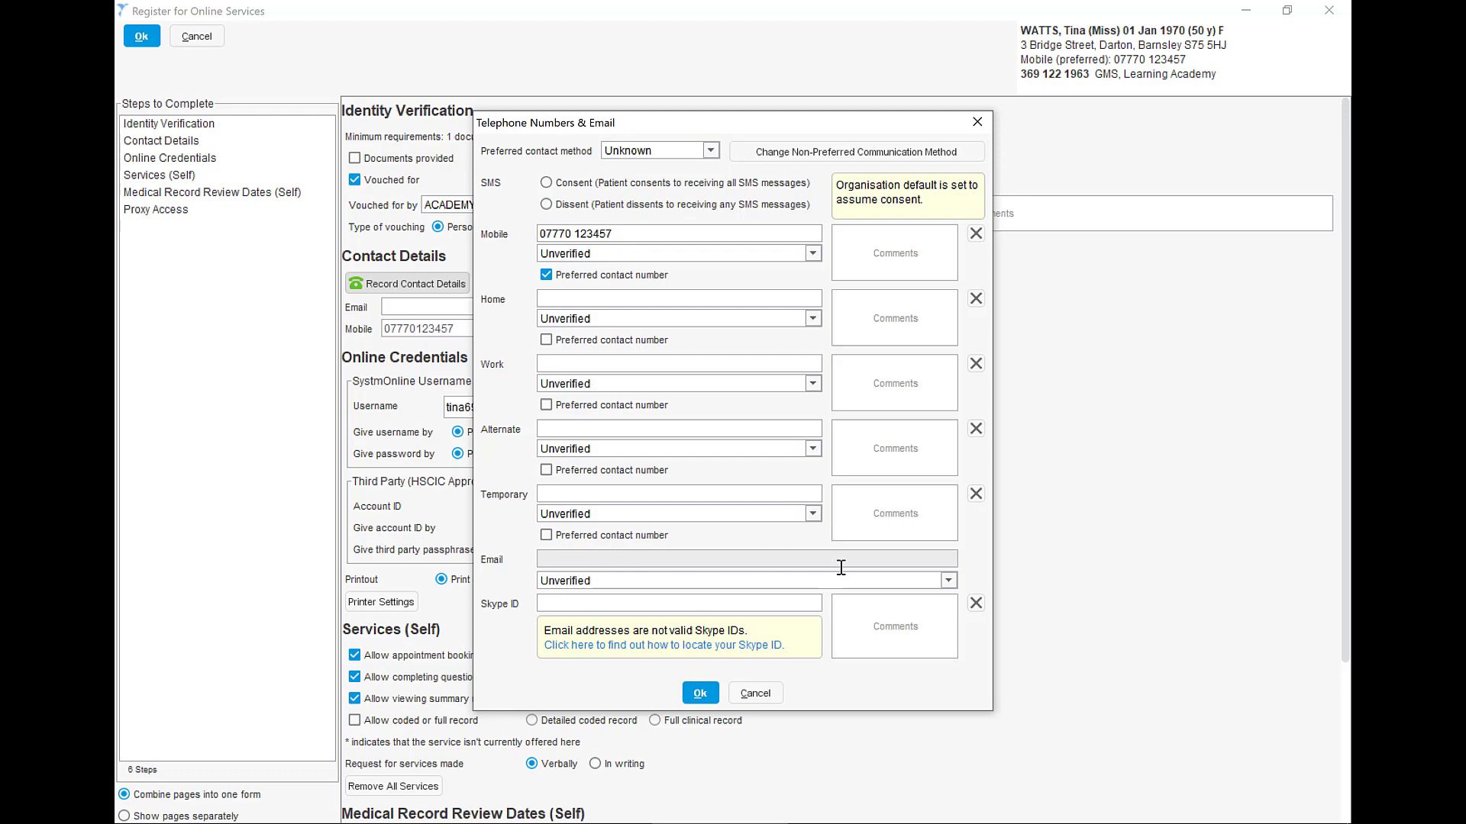
key(ctrl+v)
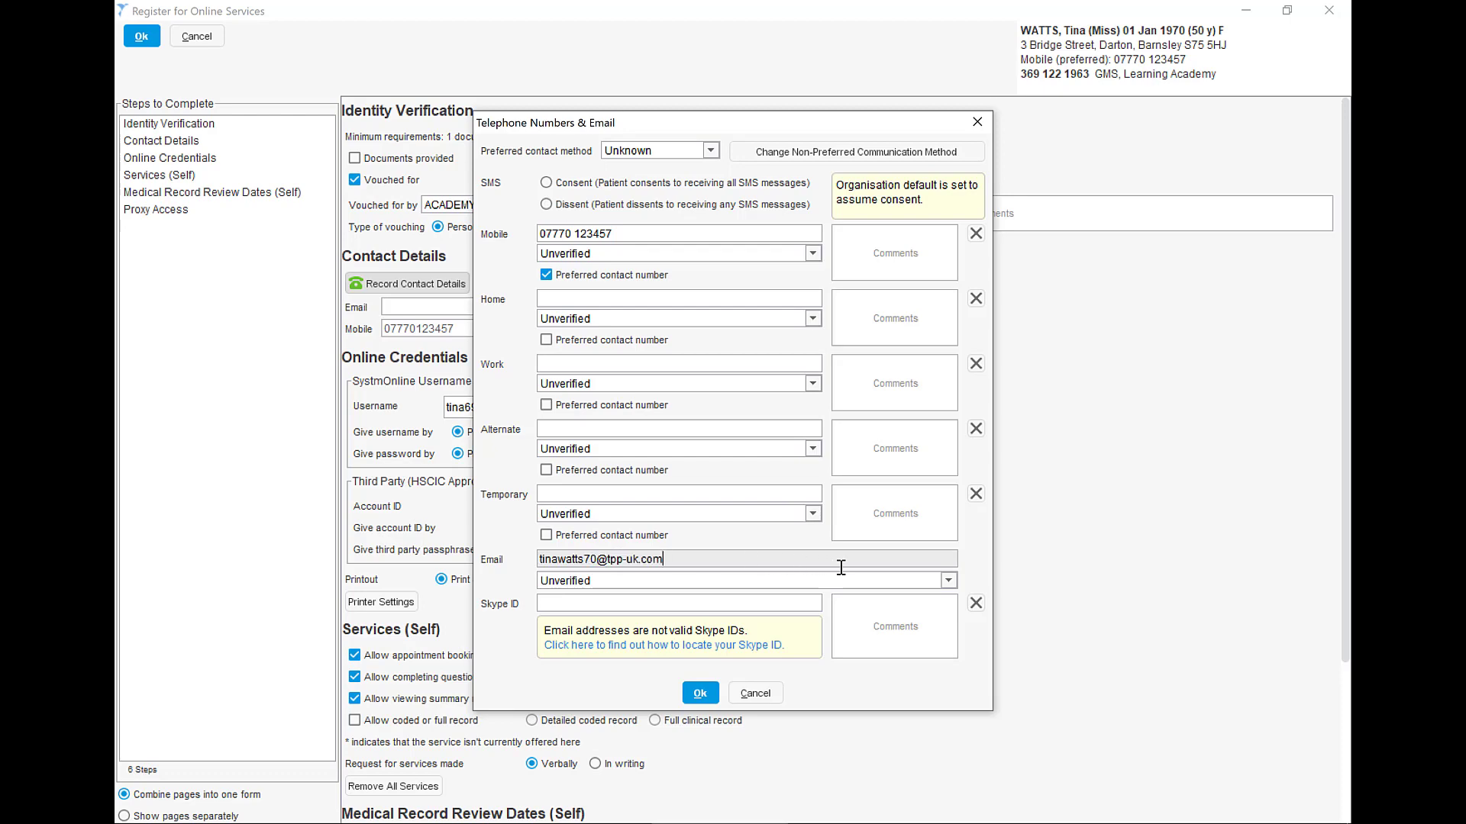
click(700, 692)
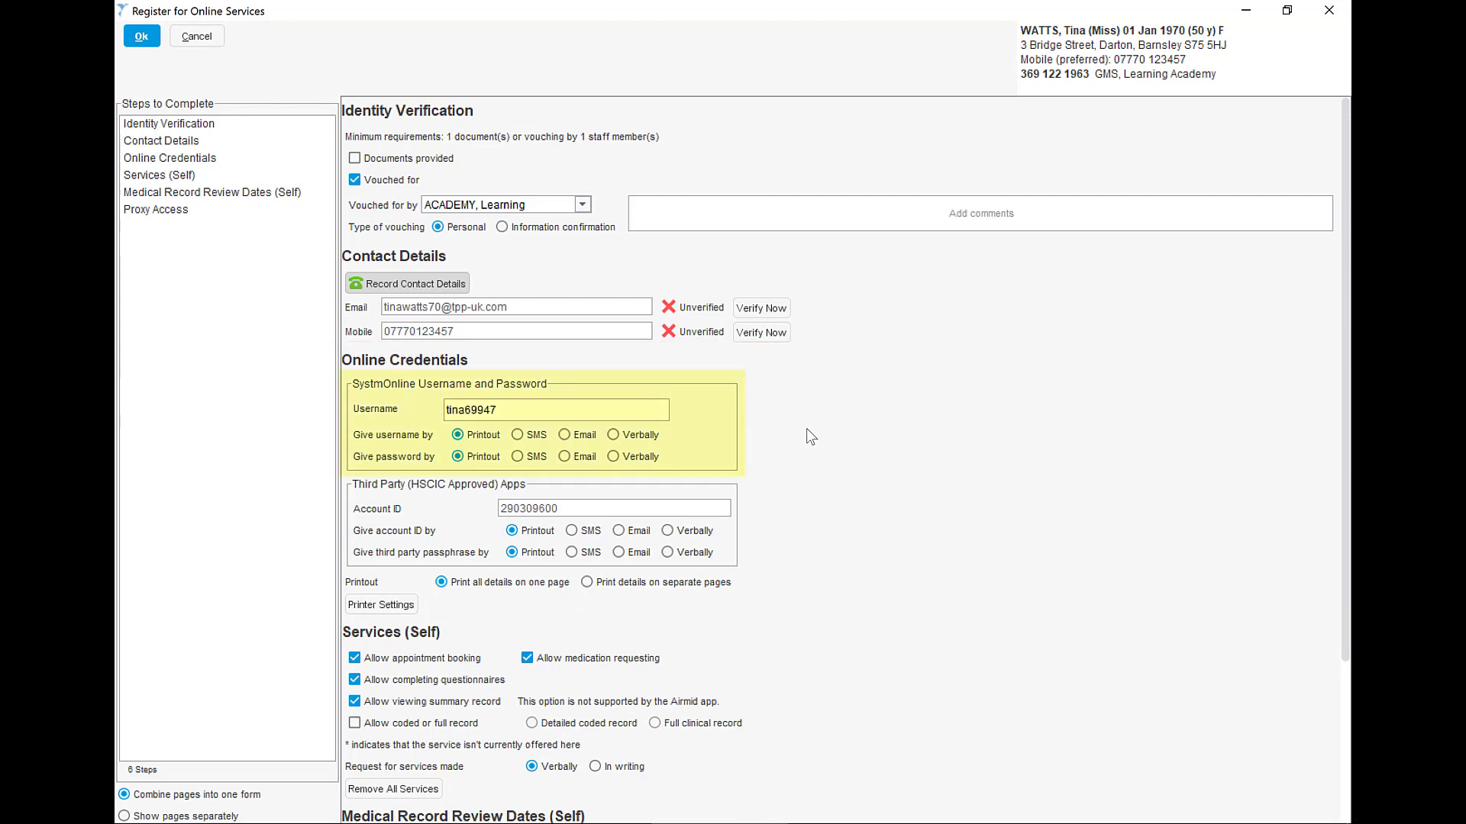
- Set the username, password, third-party account ID and third-party passphrase all to be given verbally
scroll(806, 428, down, 1)
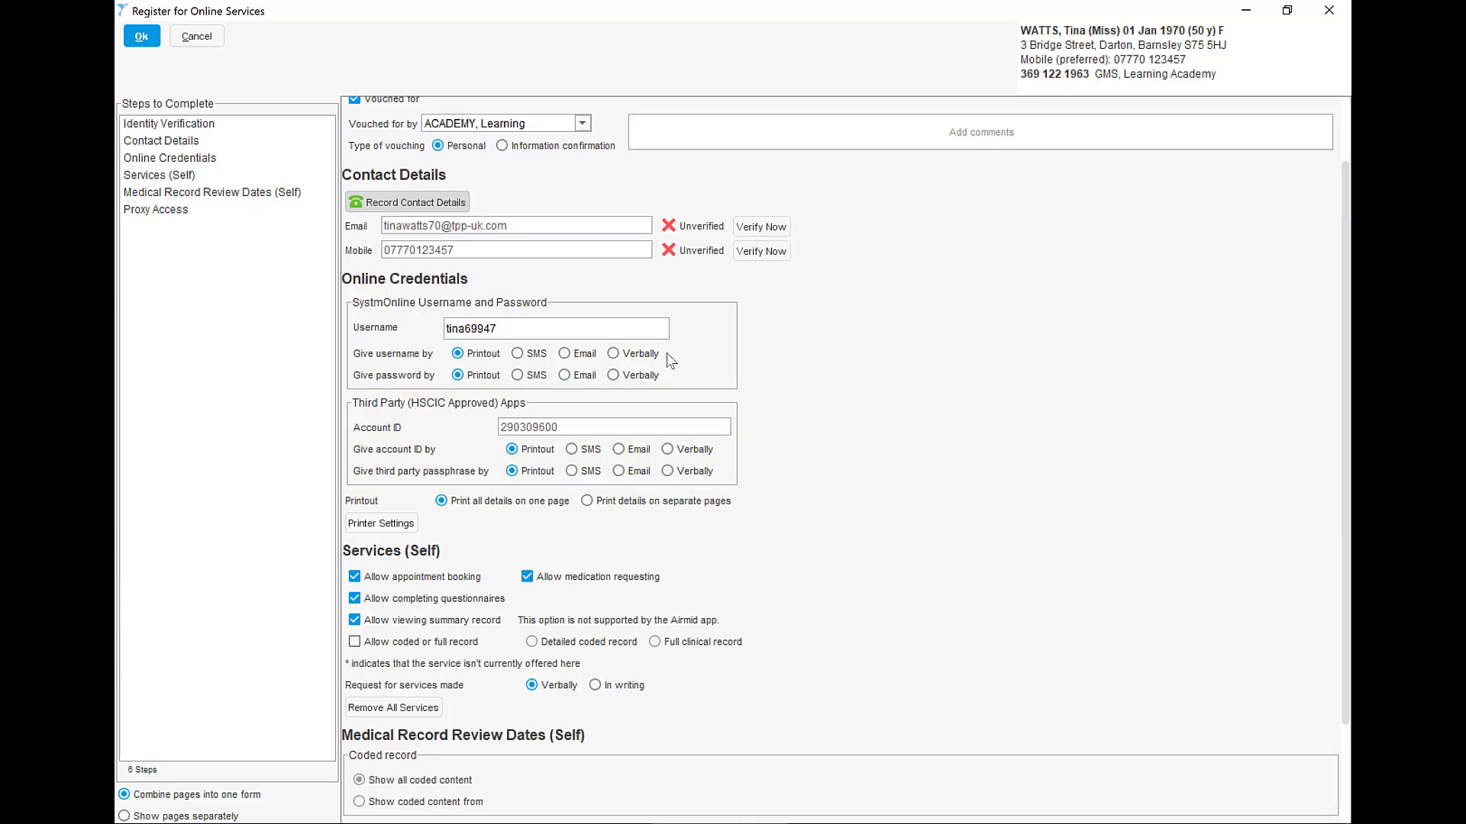
click(580, 354)
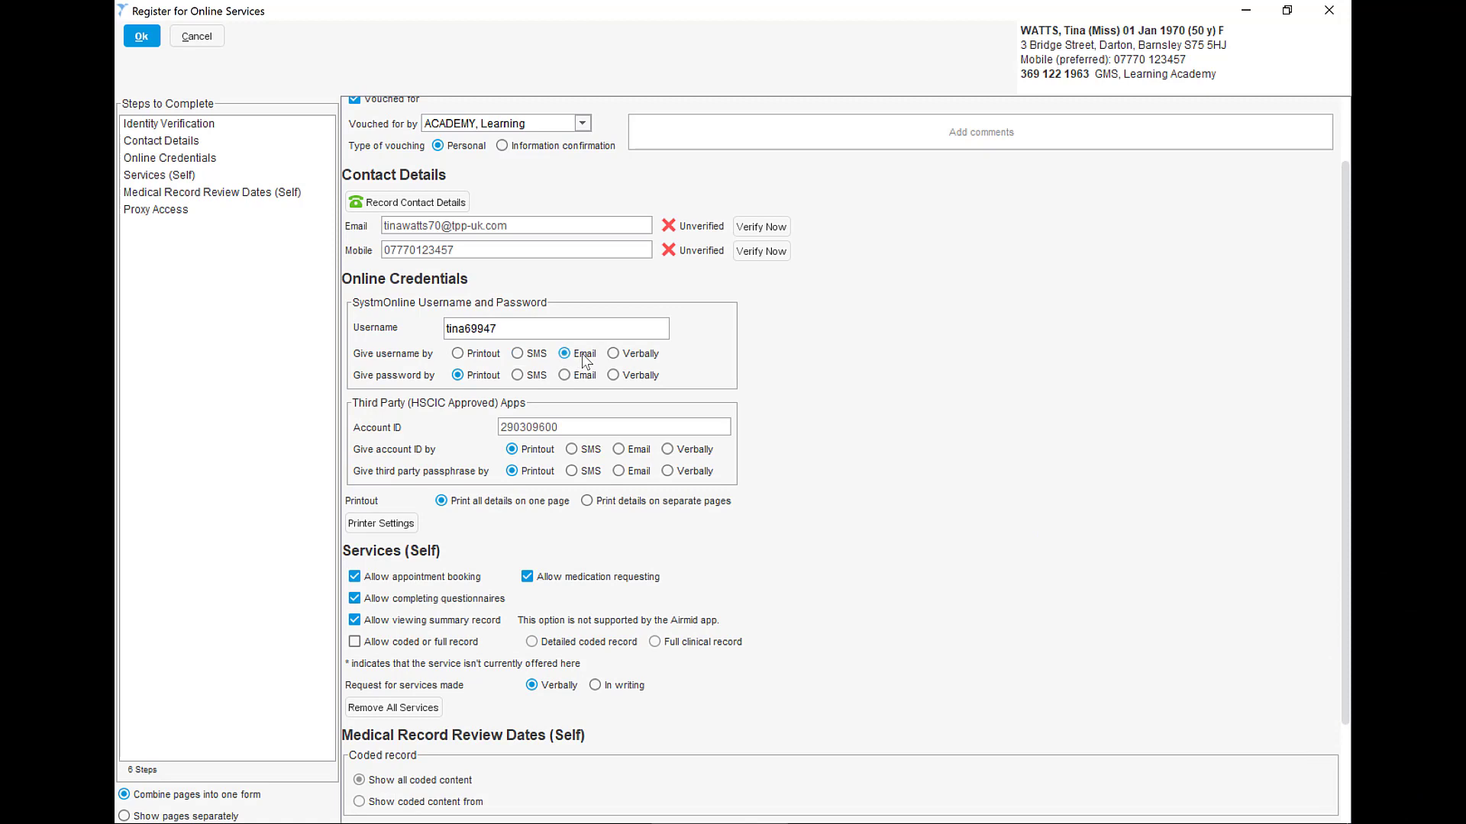
click(621, 354)
click(622, 375)
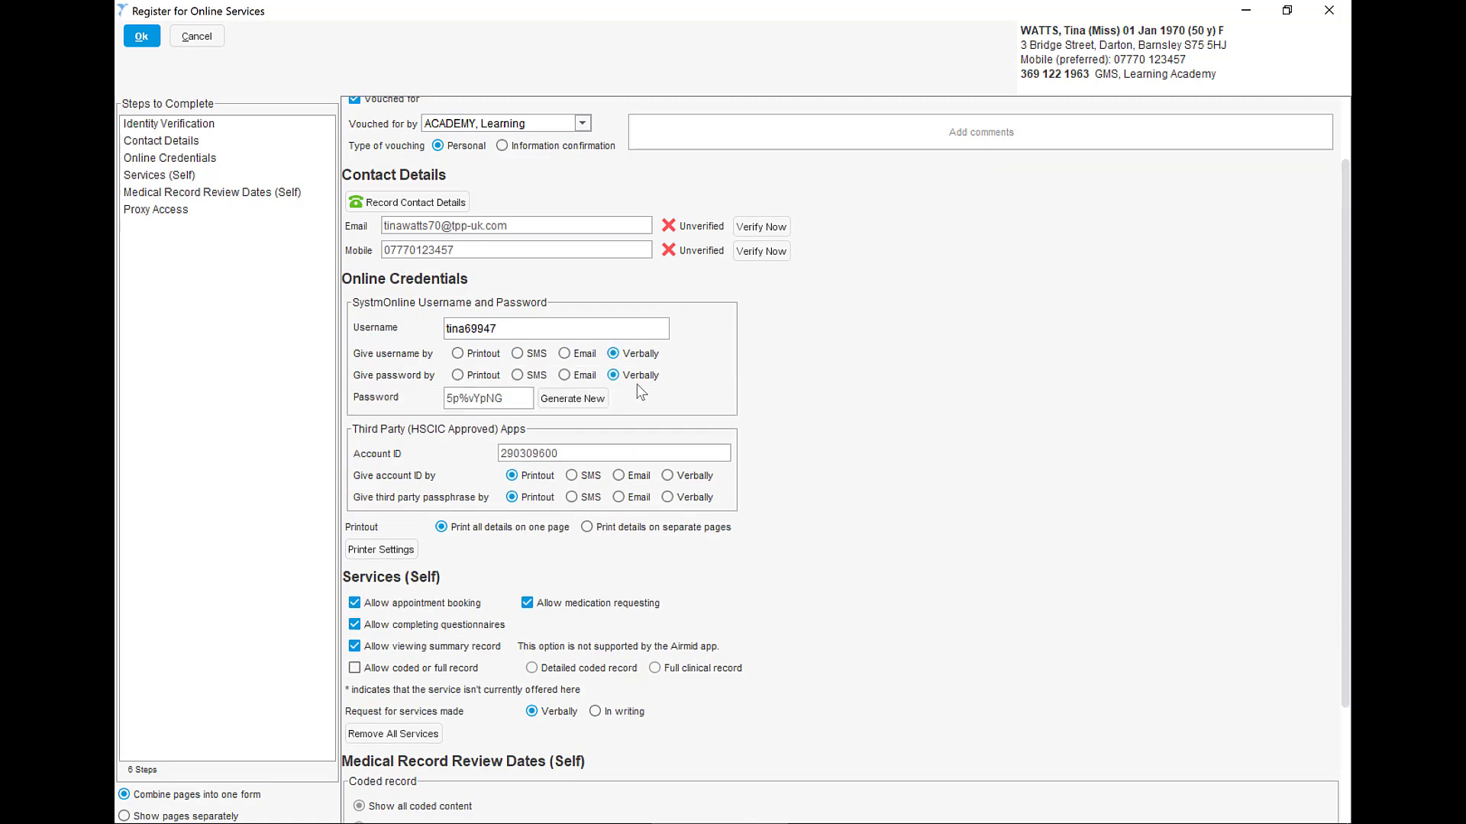
click(676, 475)
click(673, 497)
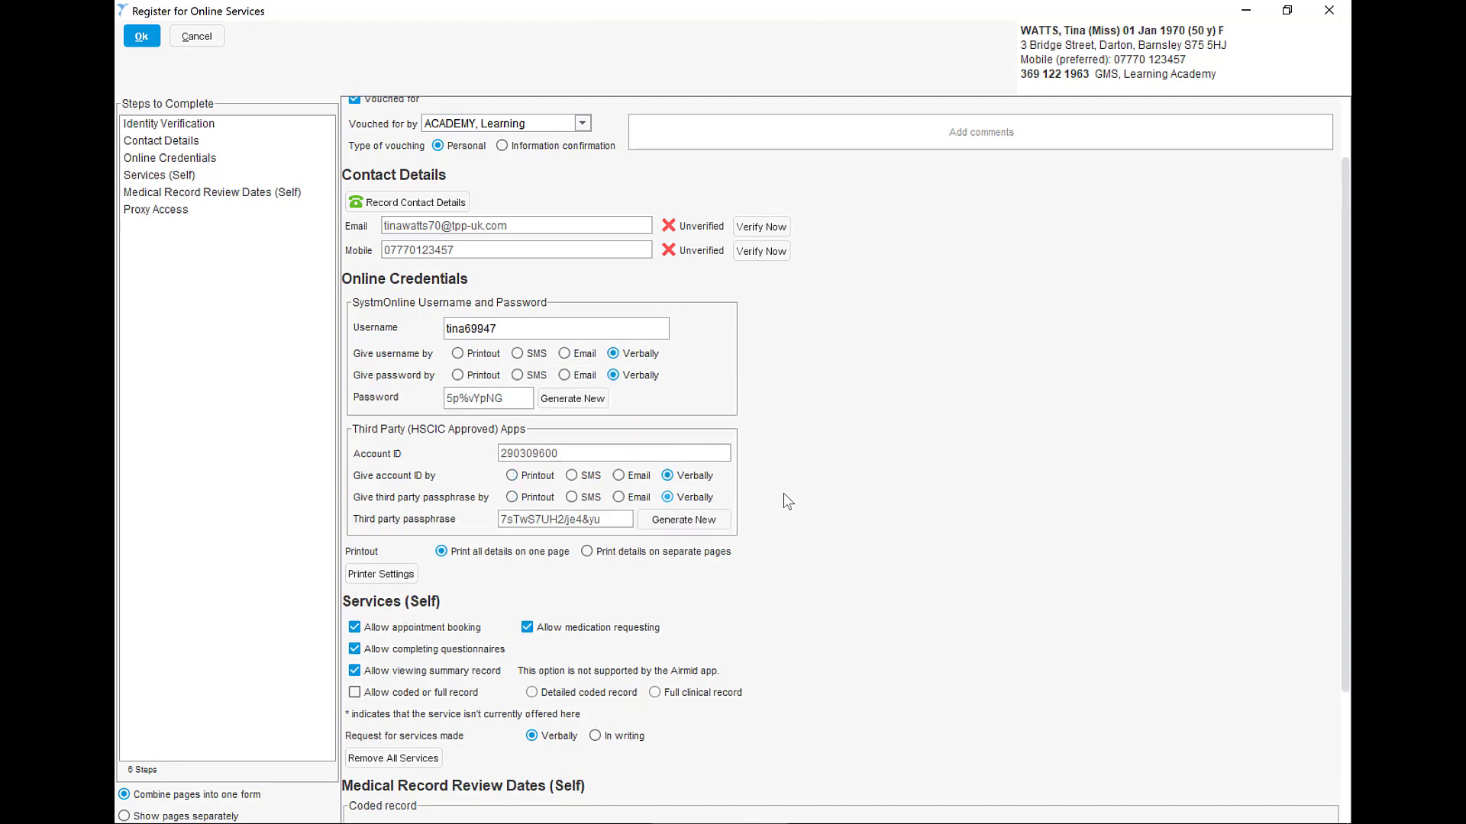
- Allow coded or full record access for the patient, at the Full clinical record level
scroll(783, 501, down, 5)
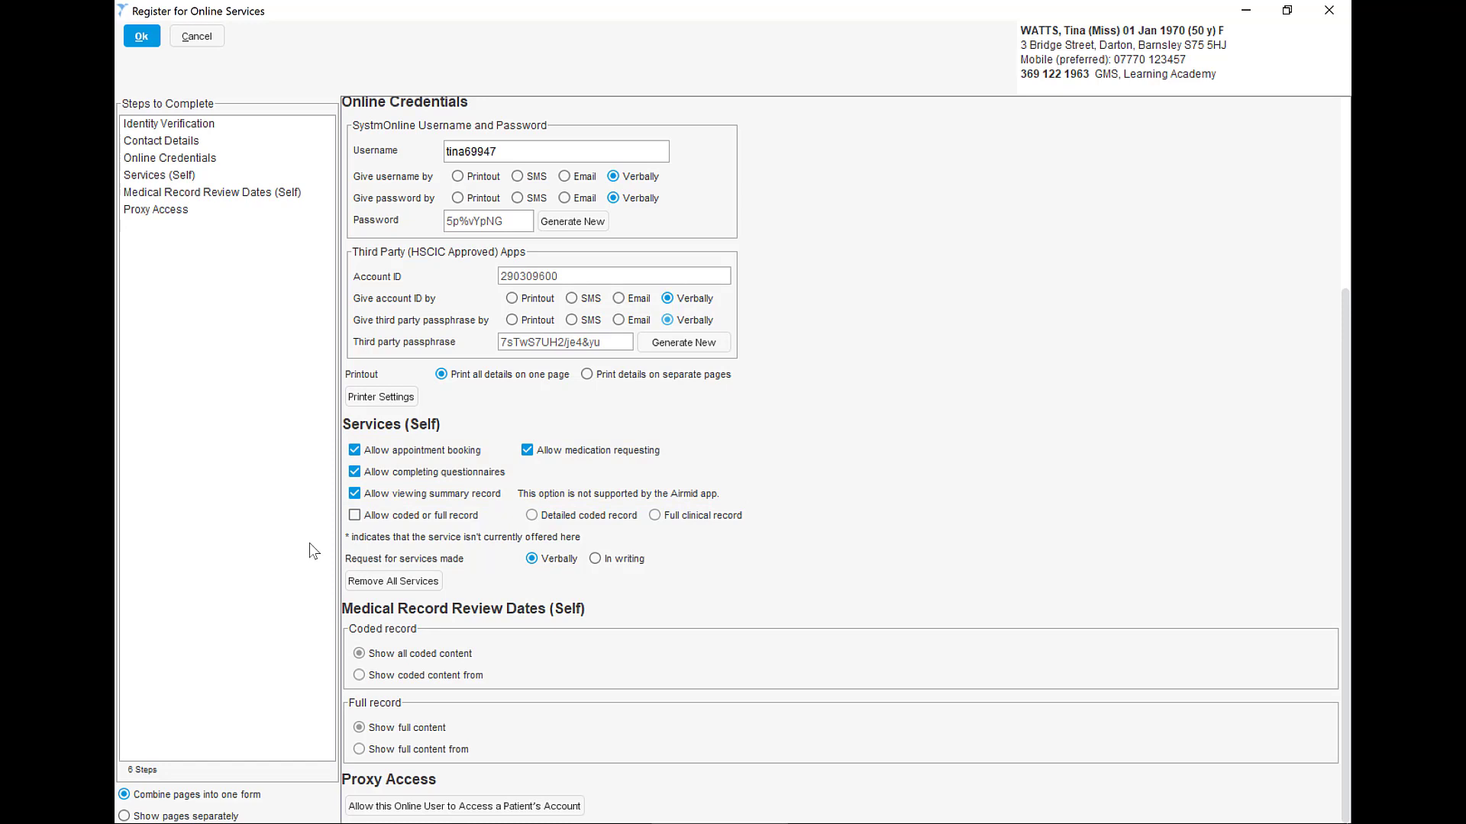
click(354, 493)
click(355, 493)
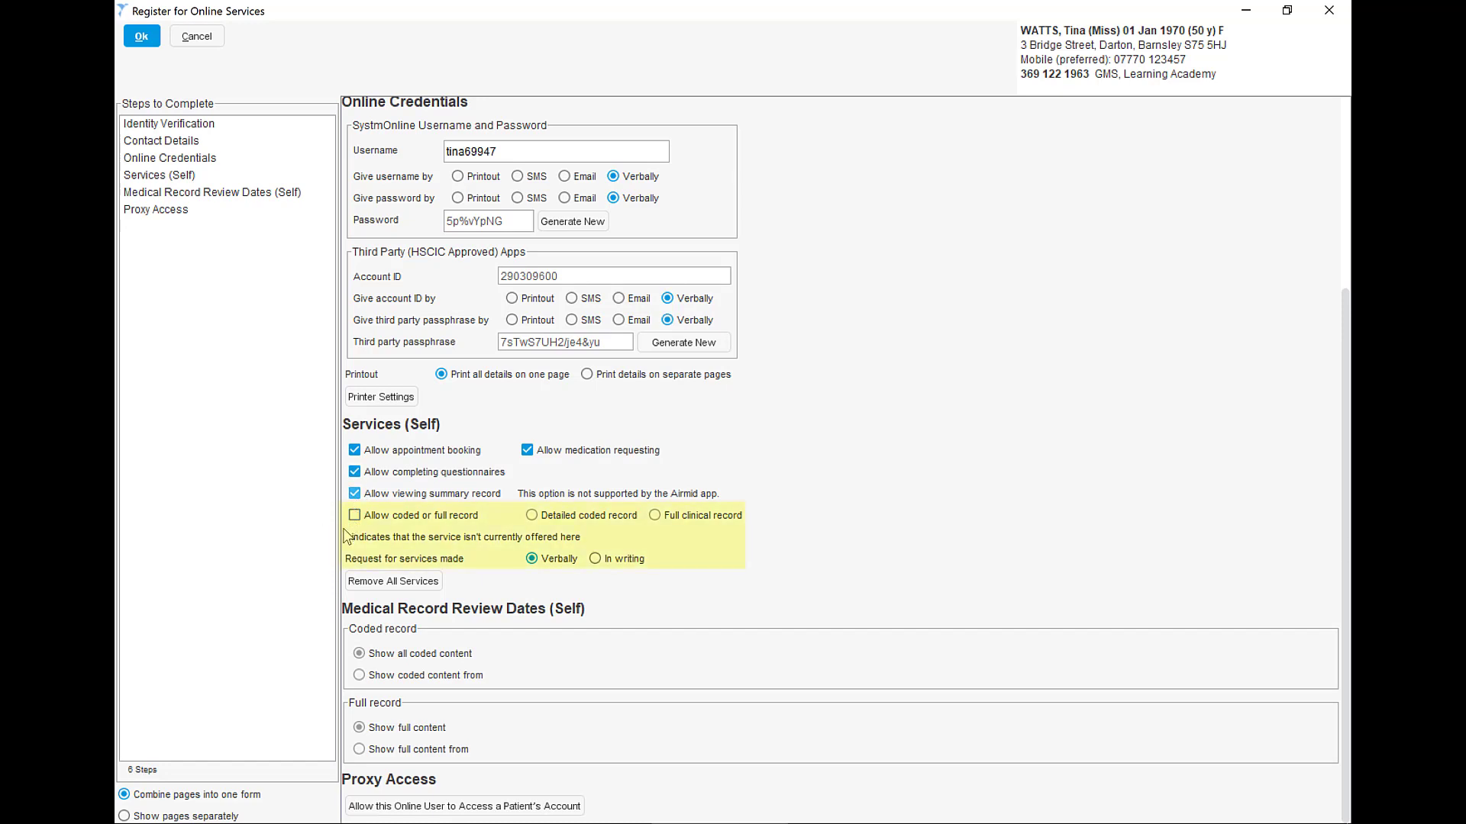
click(355, 515)
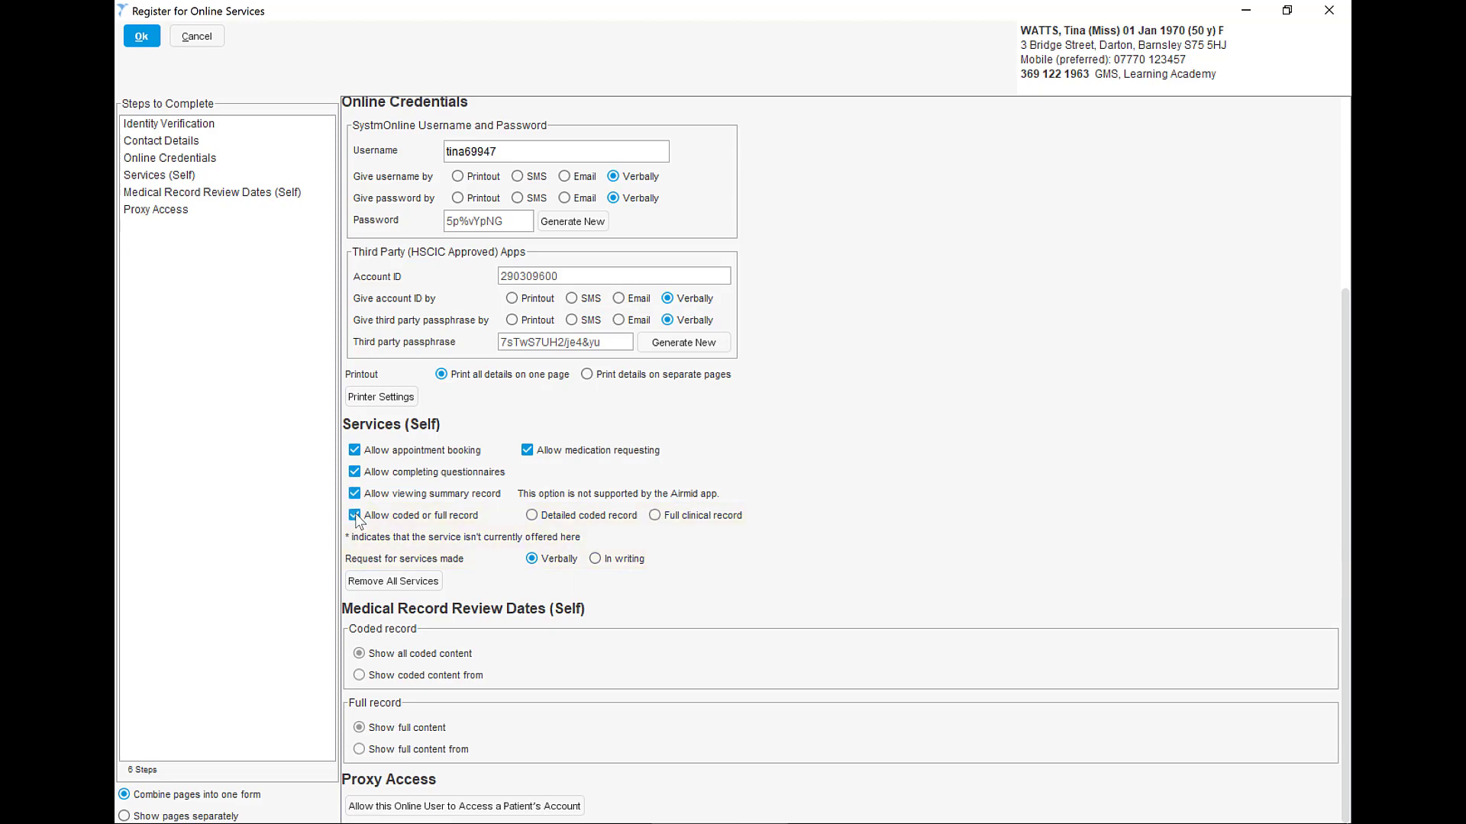
click(654, 515)
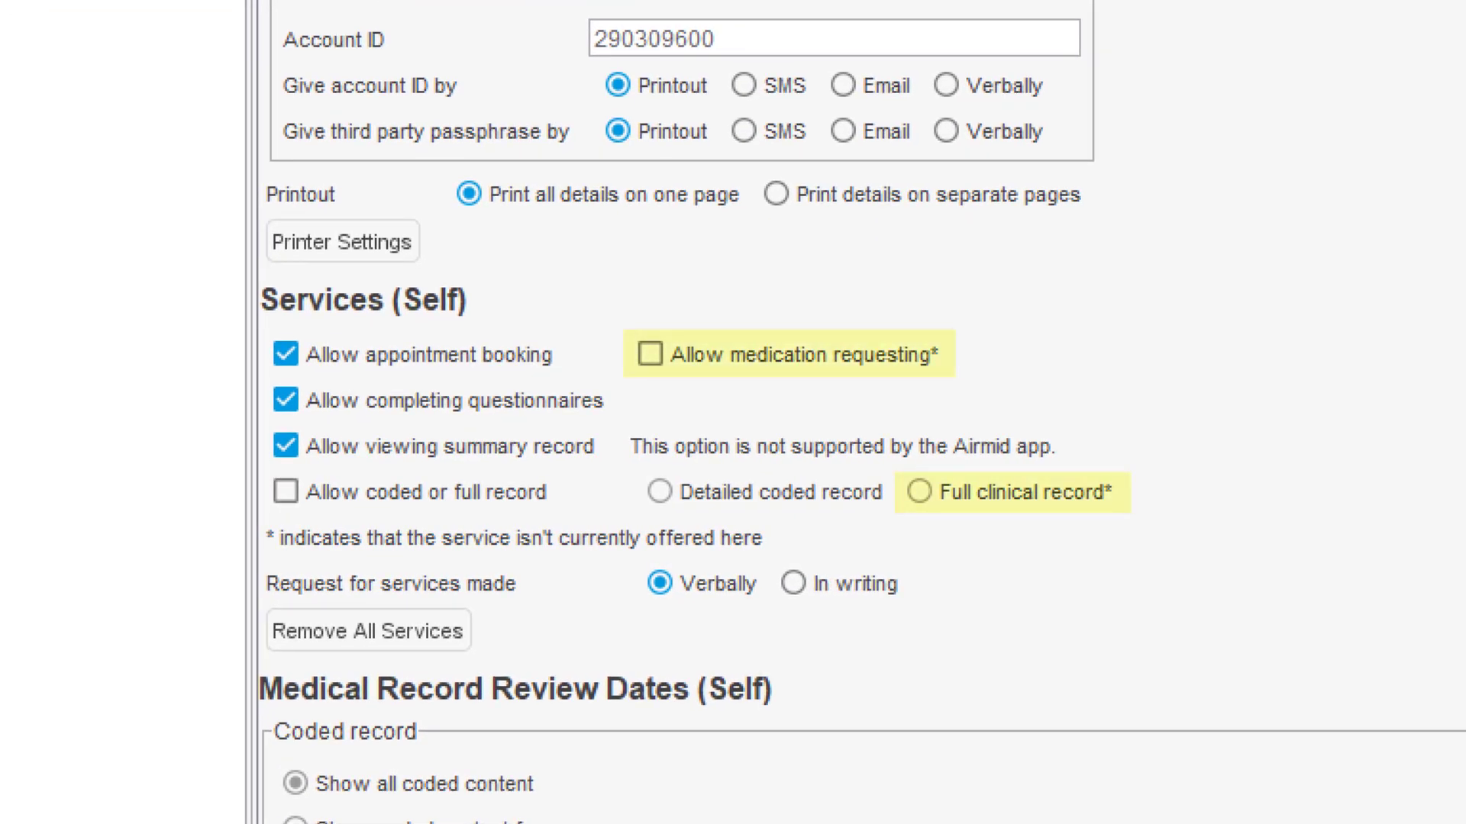
- Try enabling the asterisked medication requesting and Full clinical record services that the practice does not currently offer
click(870, 352)
click(513, 493)
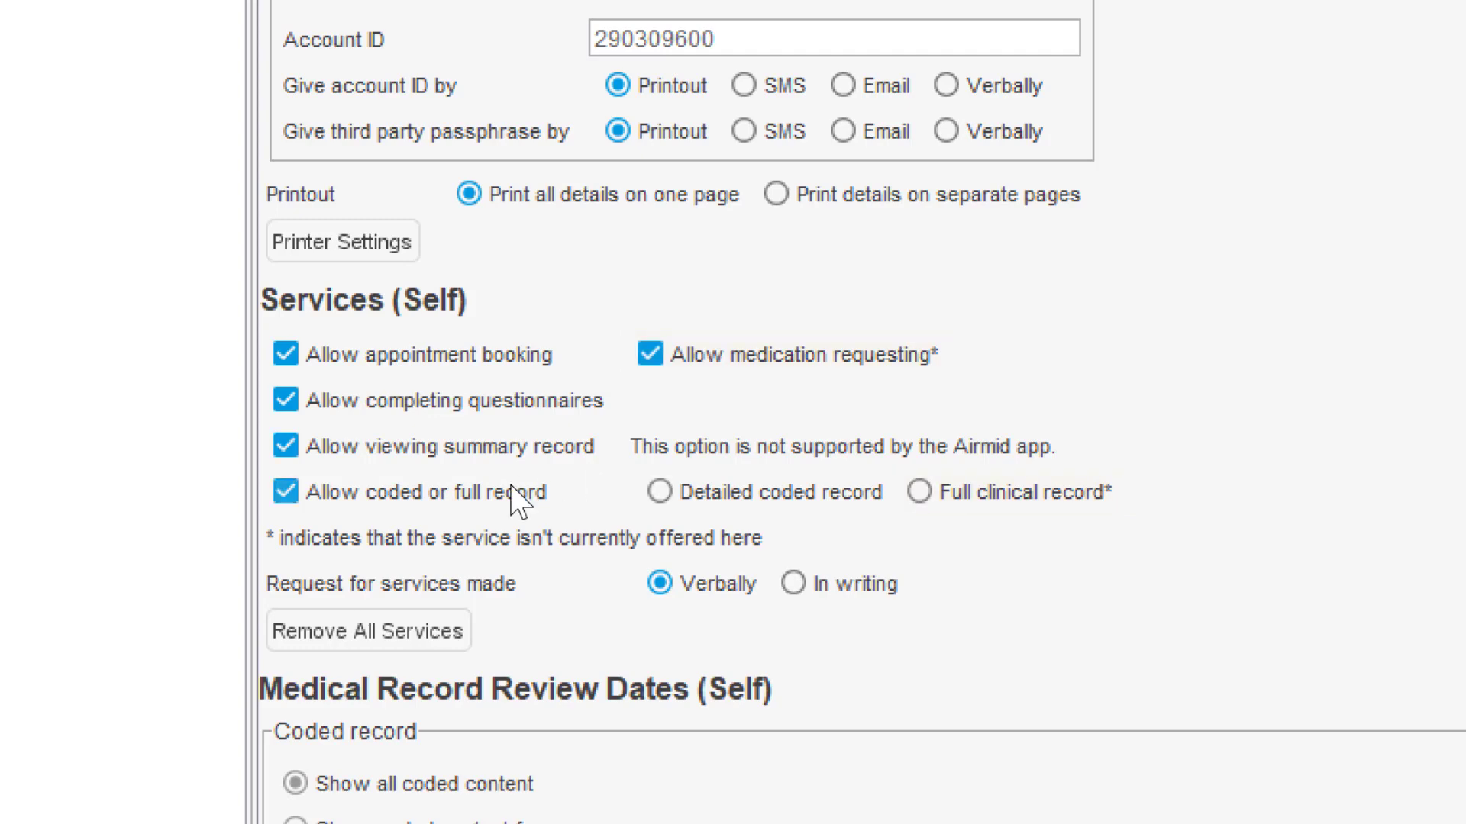
click(975, 496)
click(498, 497)
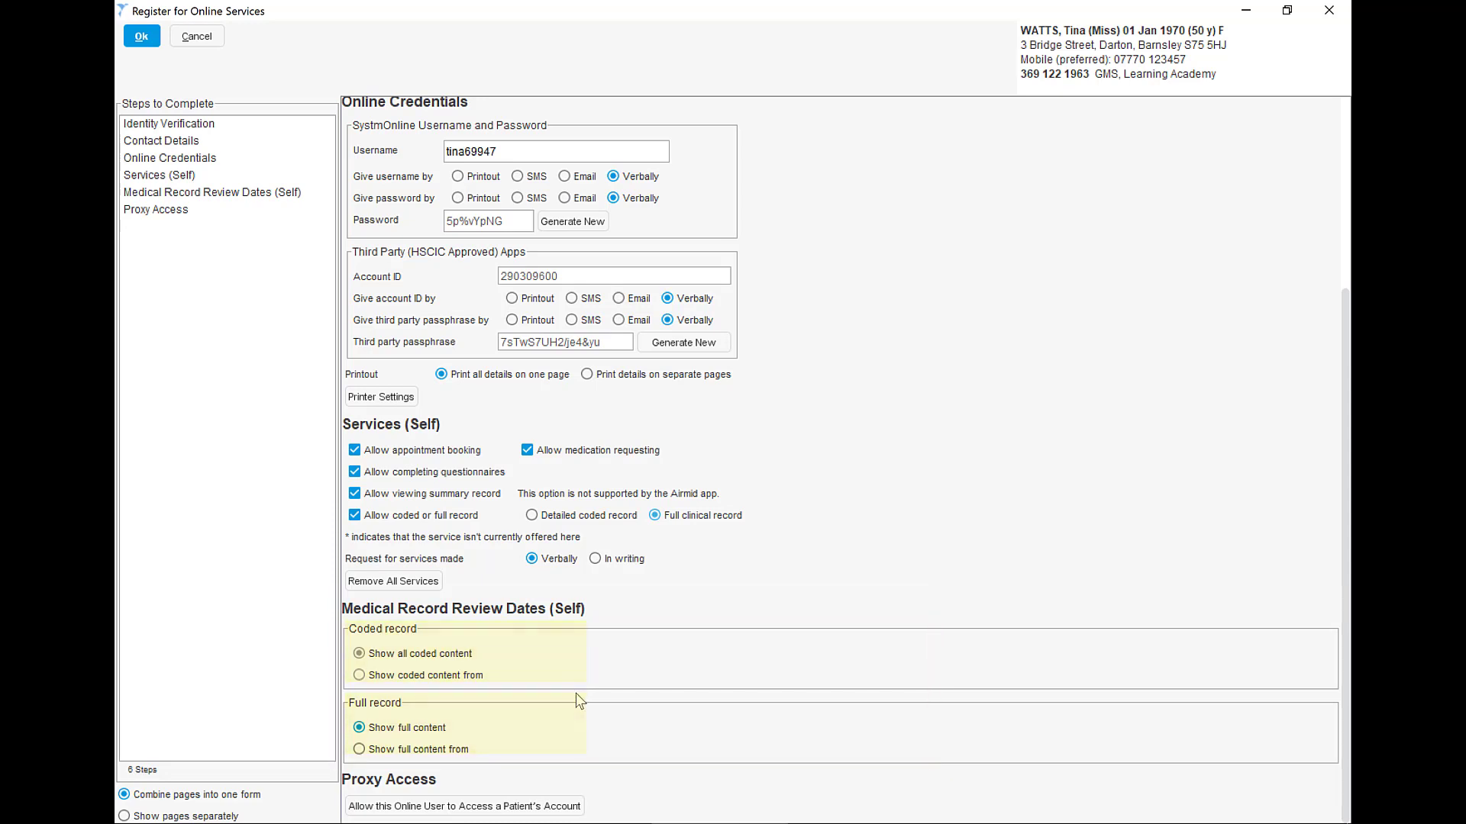
- Try limiting the full record to content from 21 Feb 2020, return to full content, and check the proxy access option
click(464, 750)
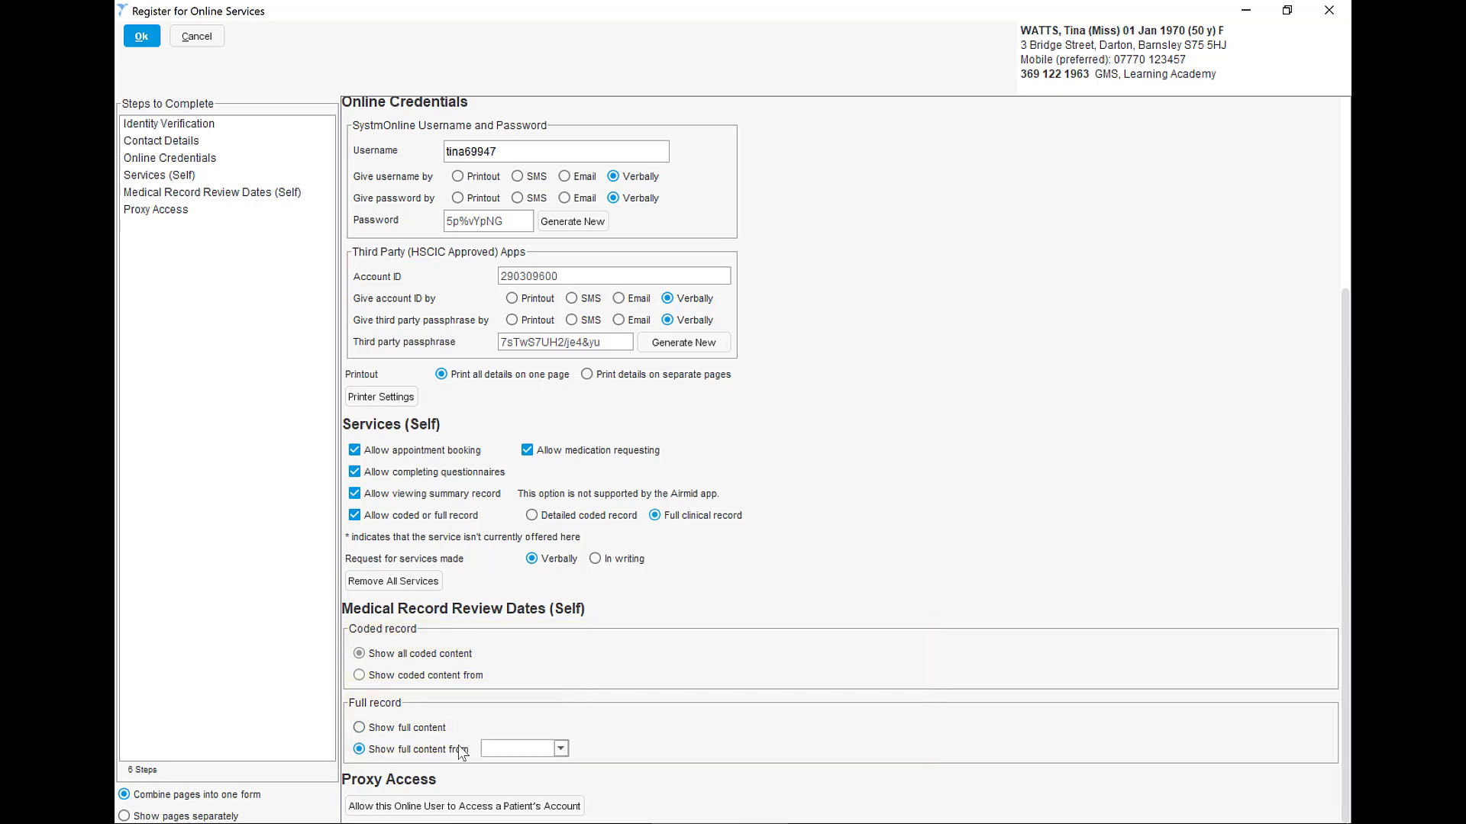
text(t)
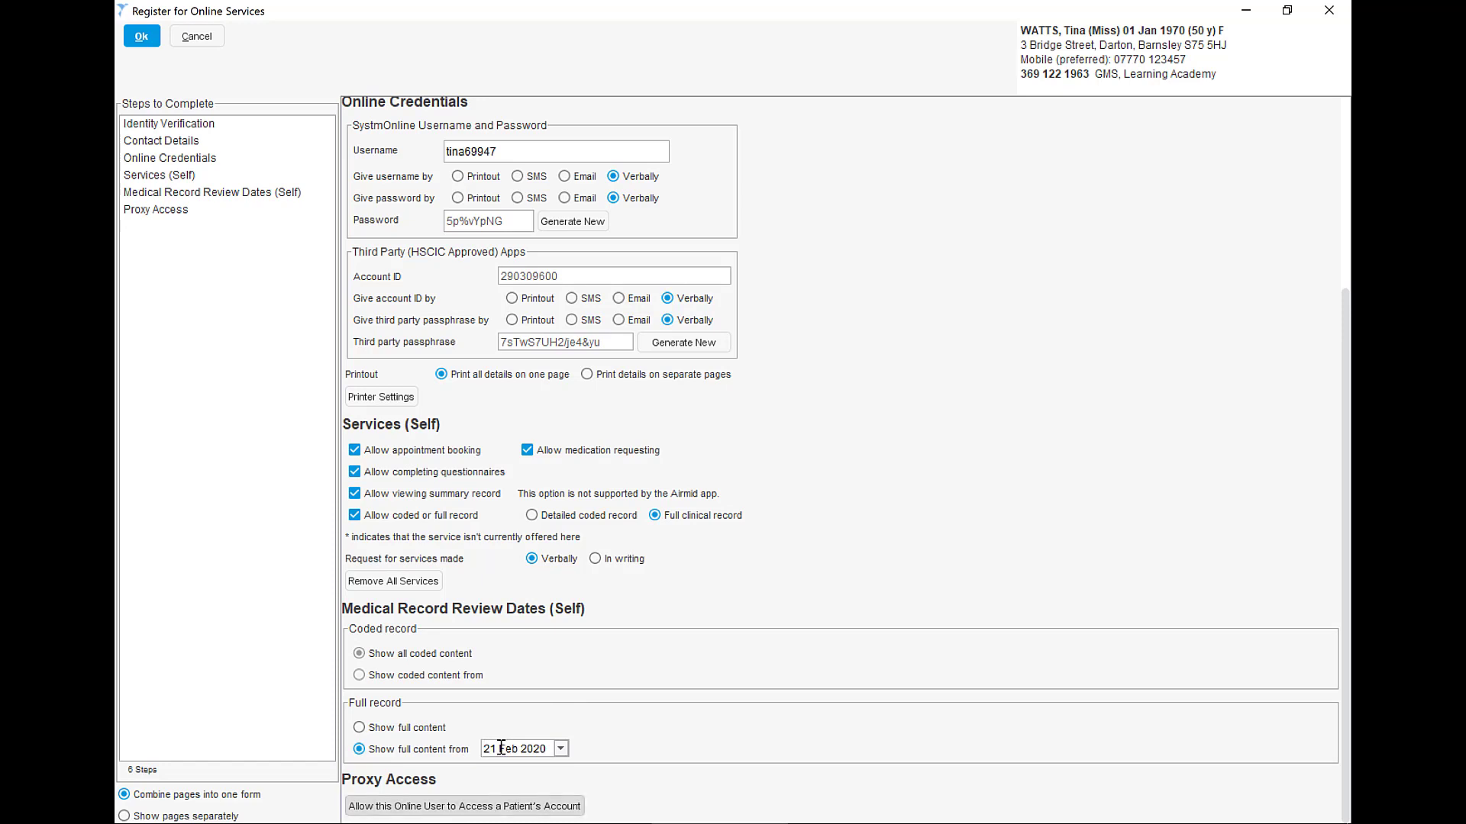
click(393, 729)
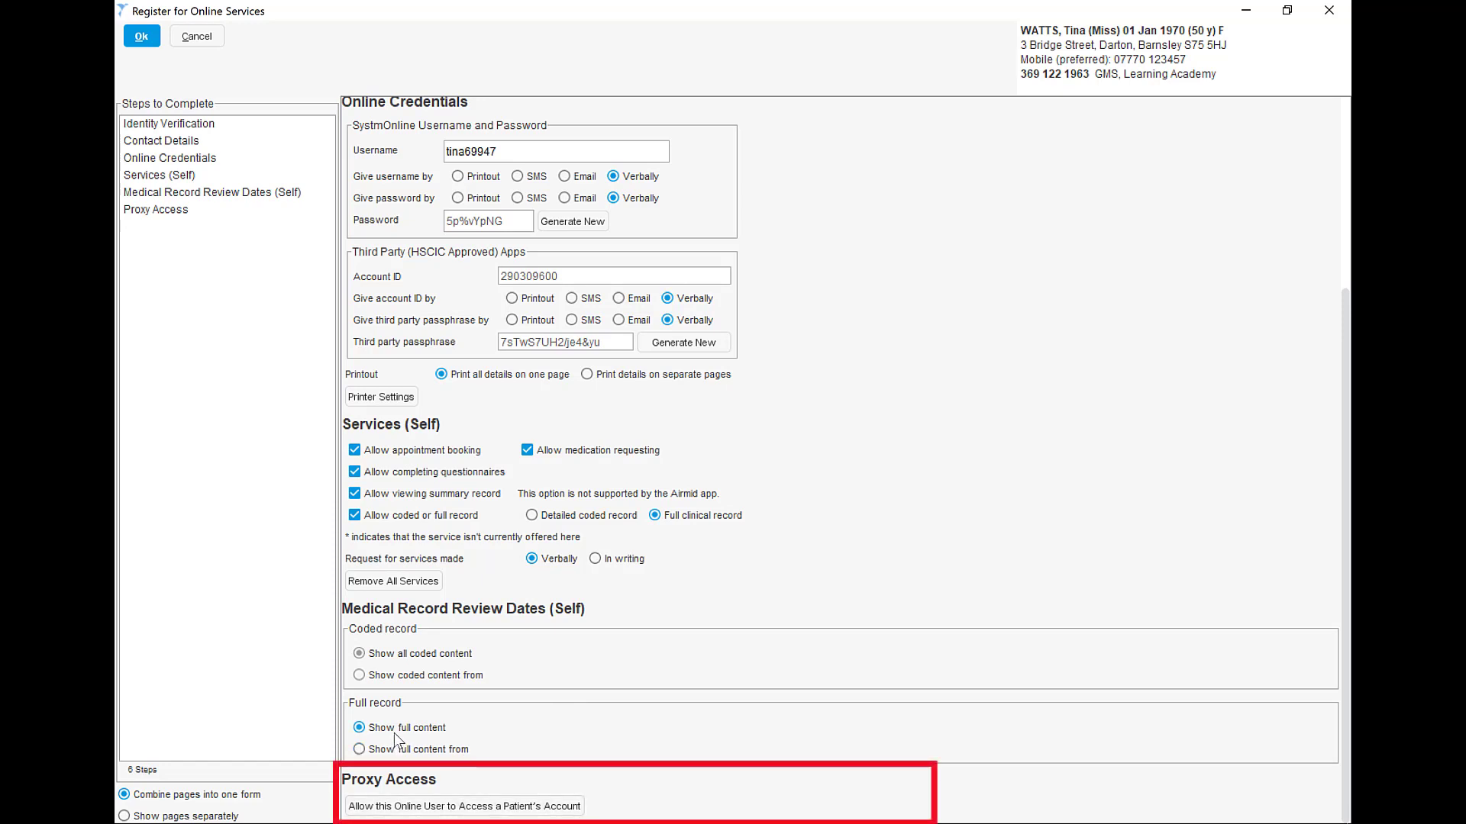
click(476, 809)
click(761, 604)
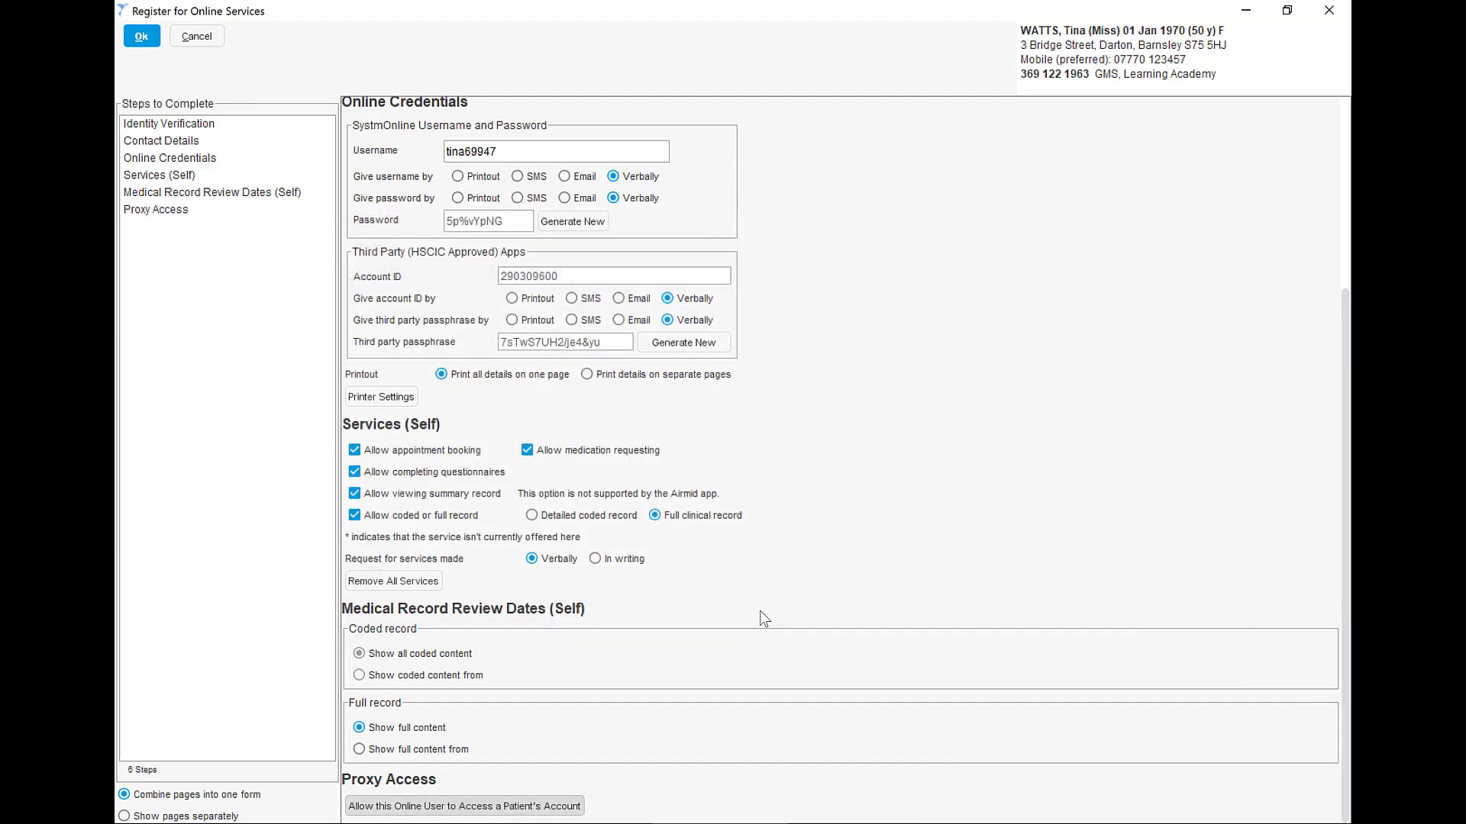
- Complete the online services registration and save the patient record
click(140, 36)
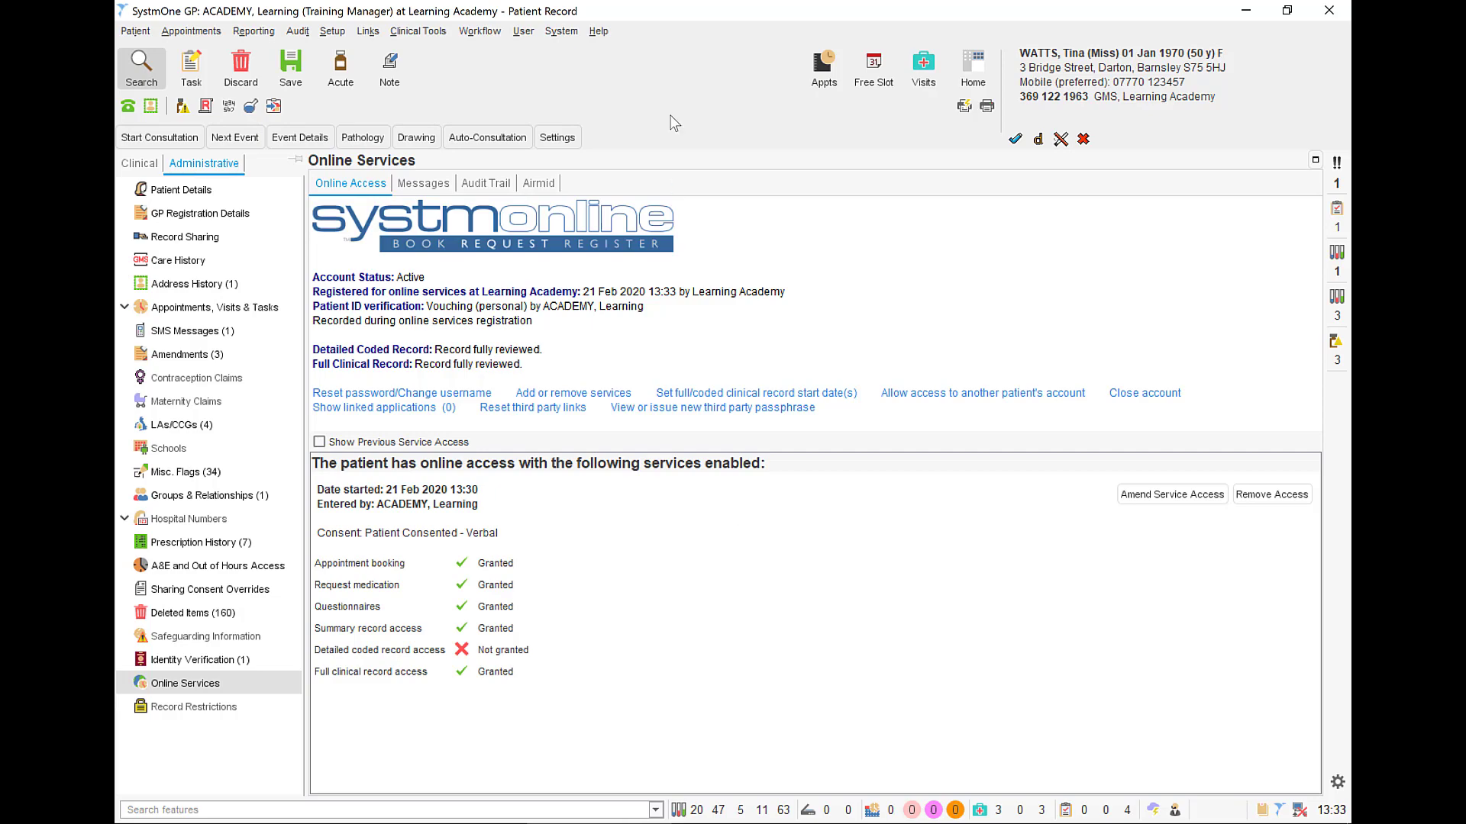
click(298, 69)
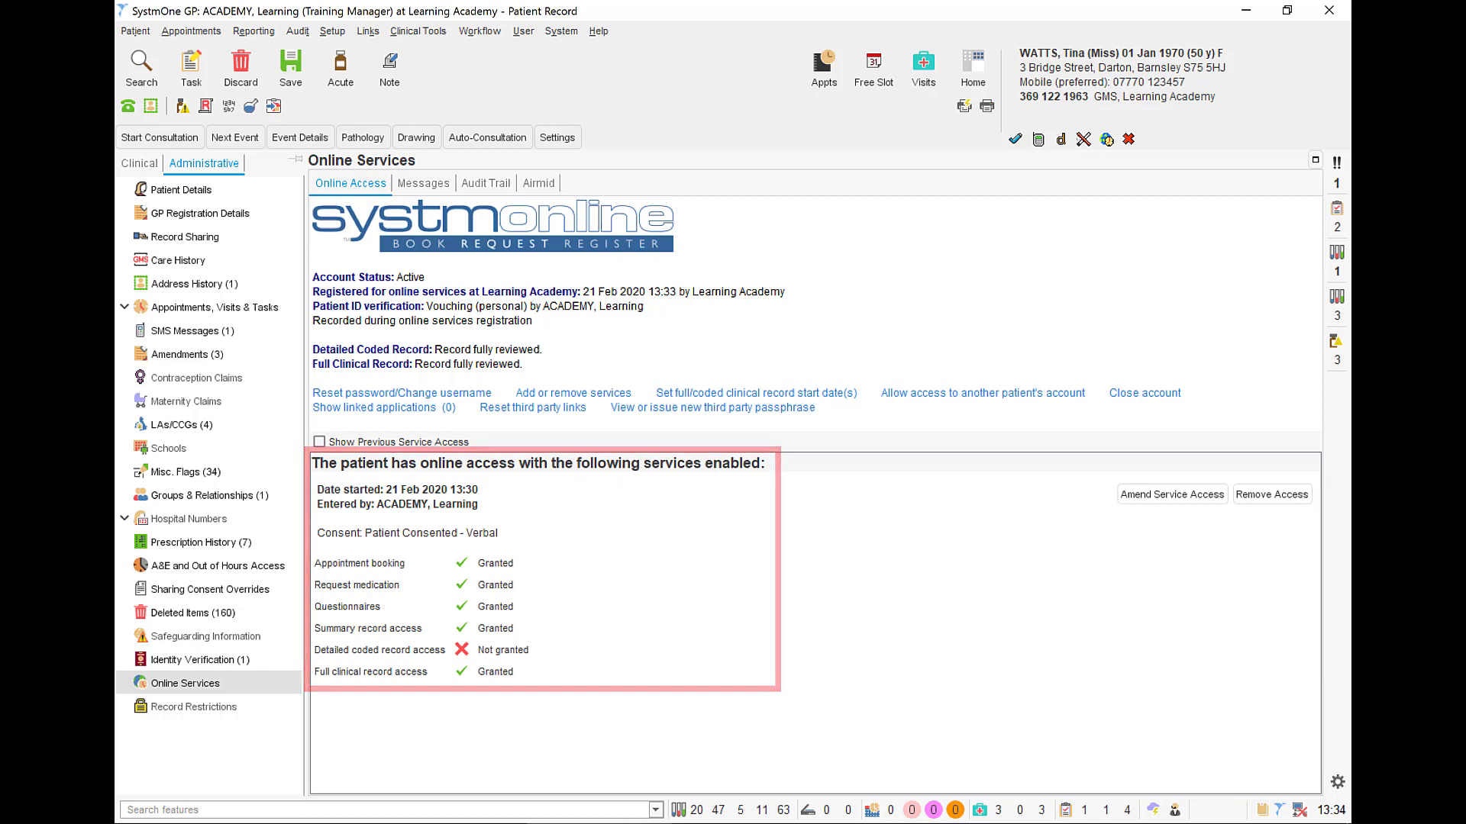
- Open the password reset and username change form, try giving the username by email or verbally, and cancel
click(478, 393)
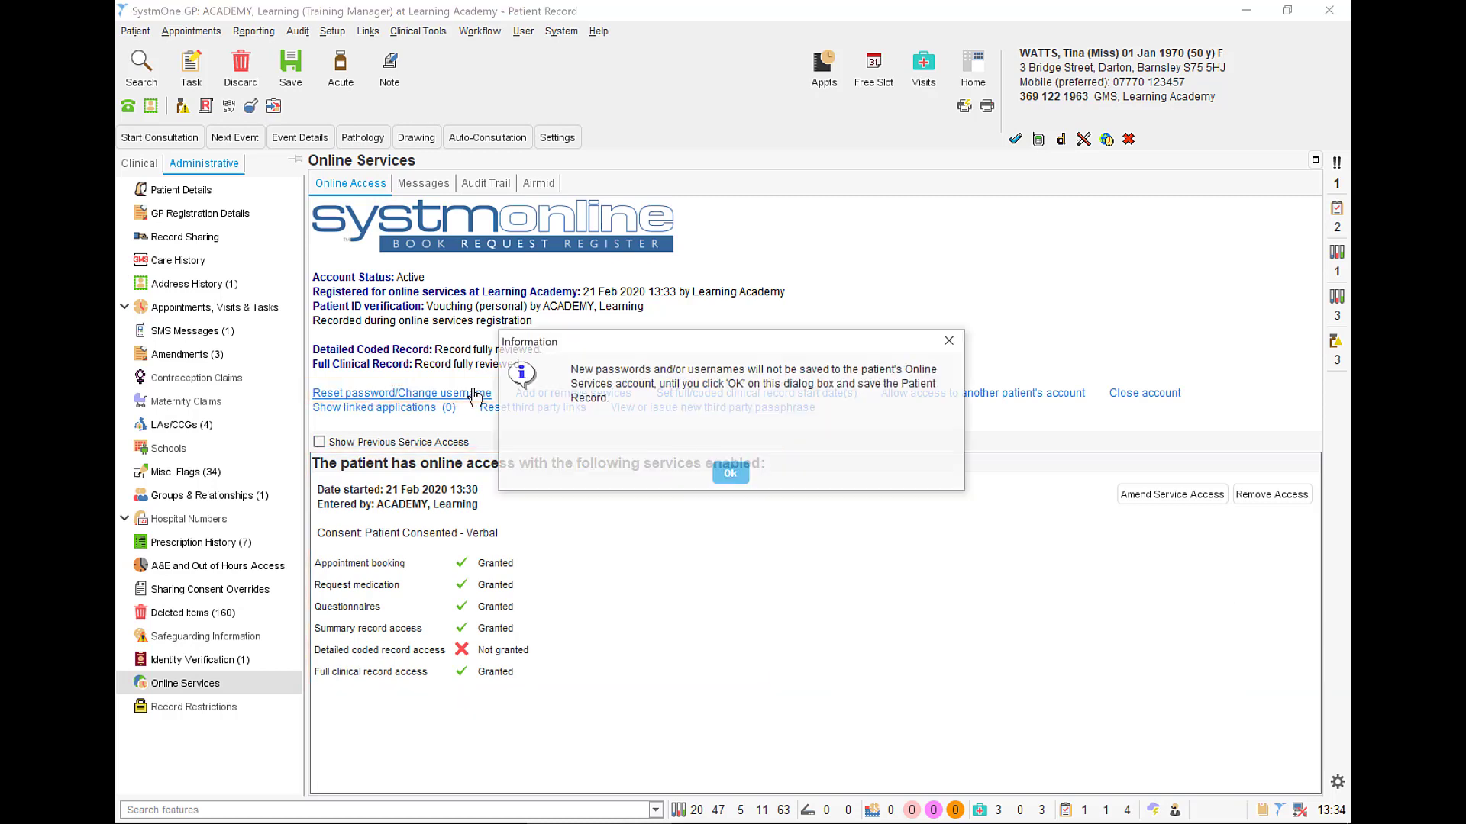
click(732, 474)
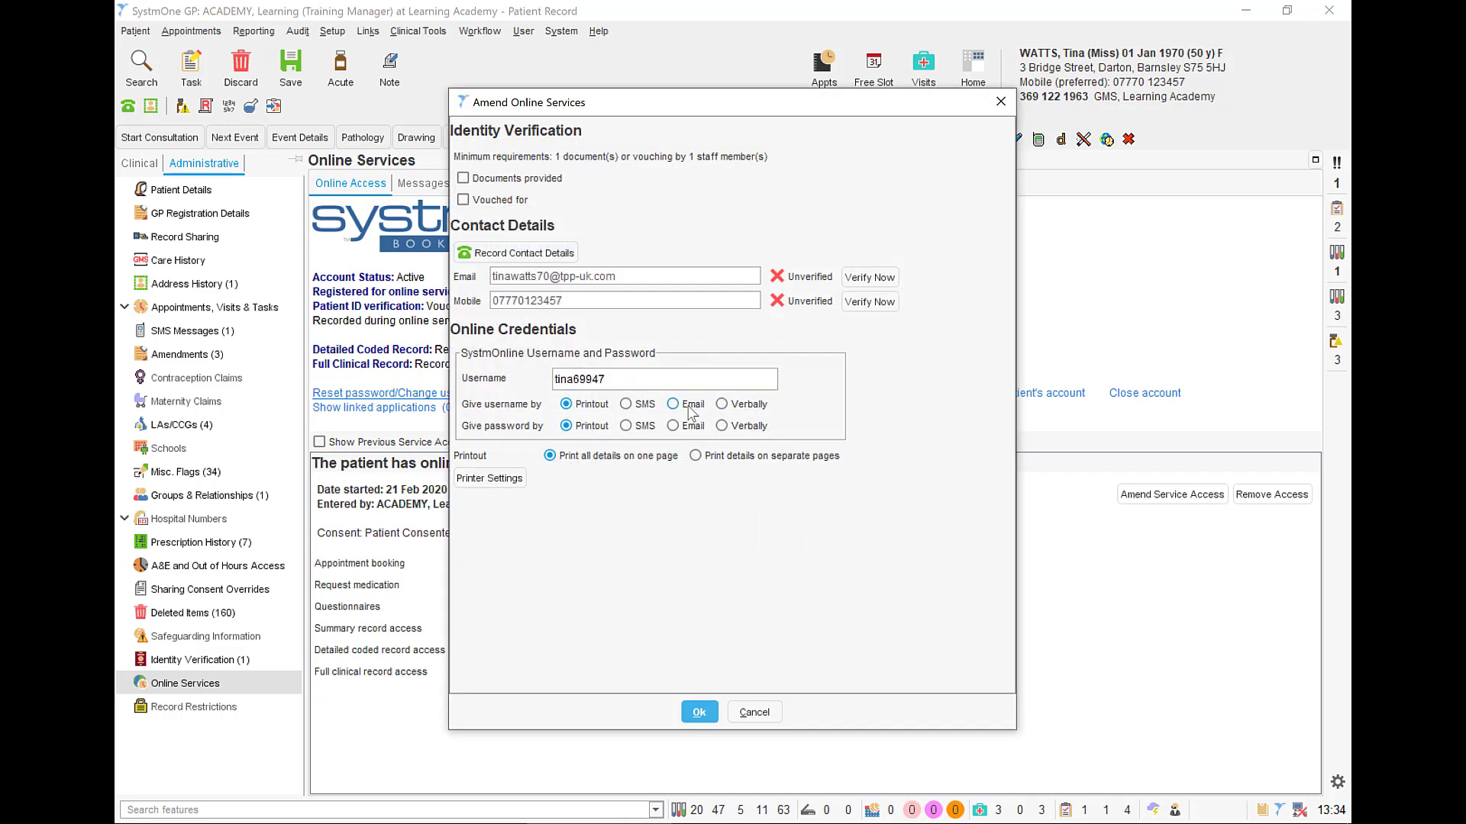
click(626, 404)
click(670, 404)
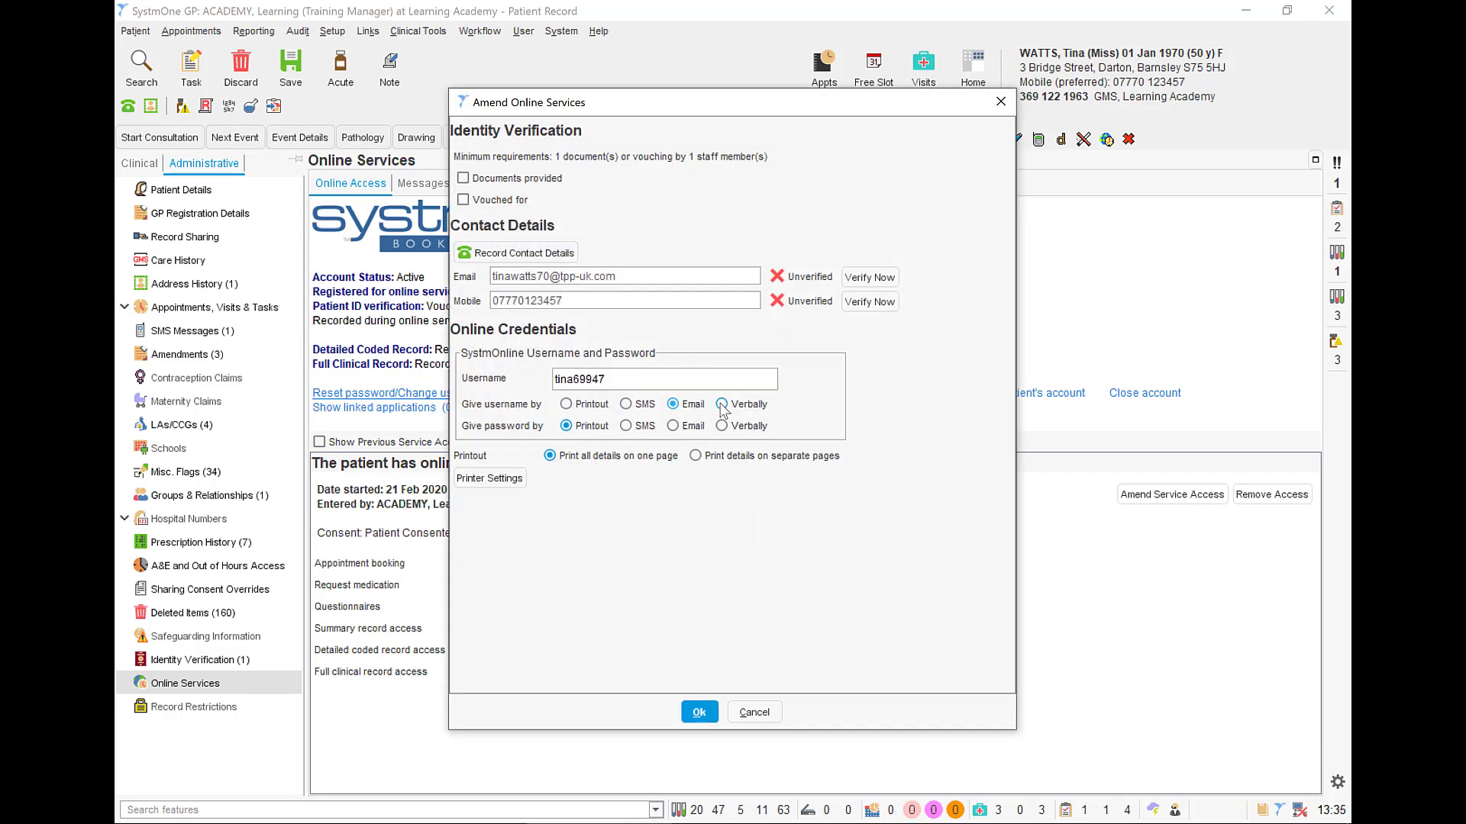
click(721, 405)
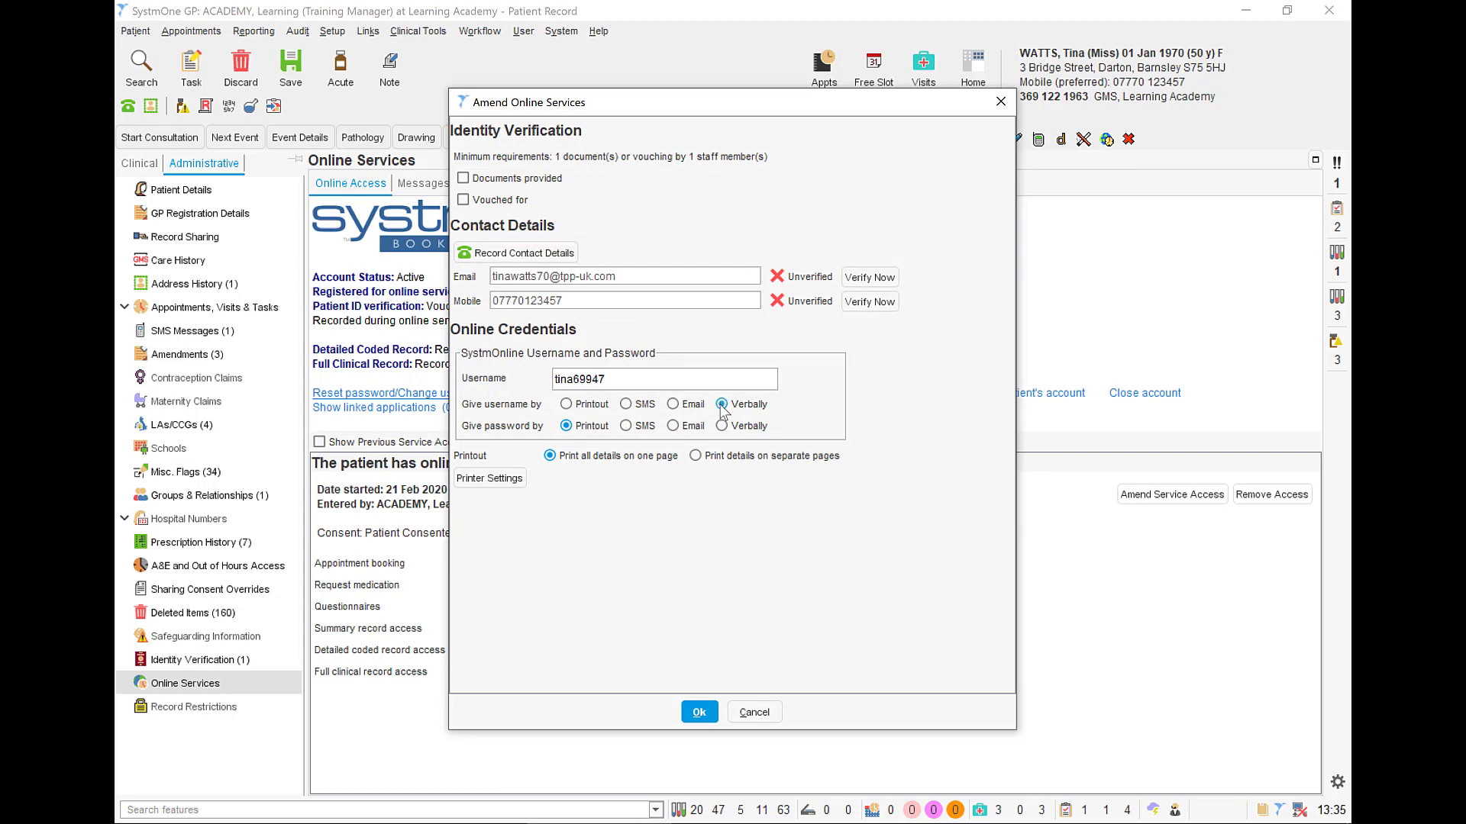
click(763, 712)
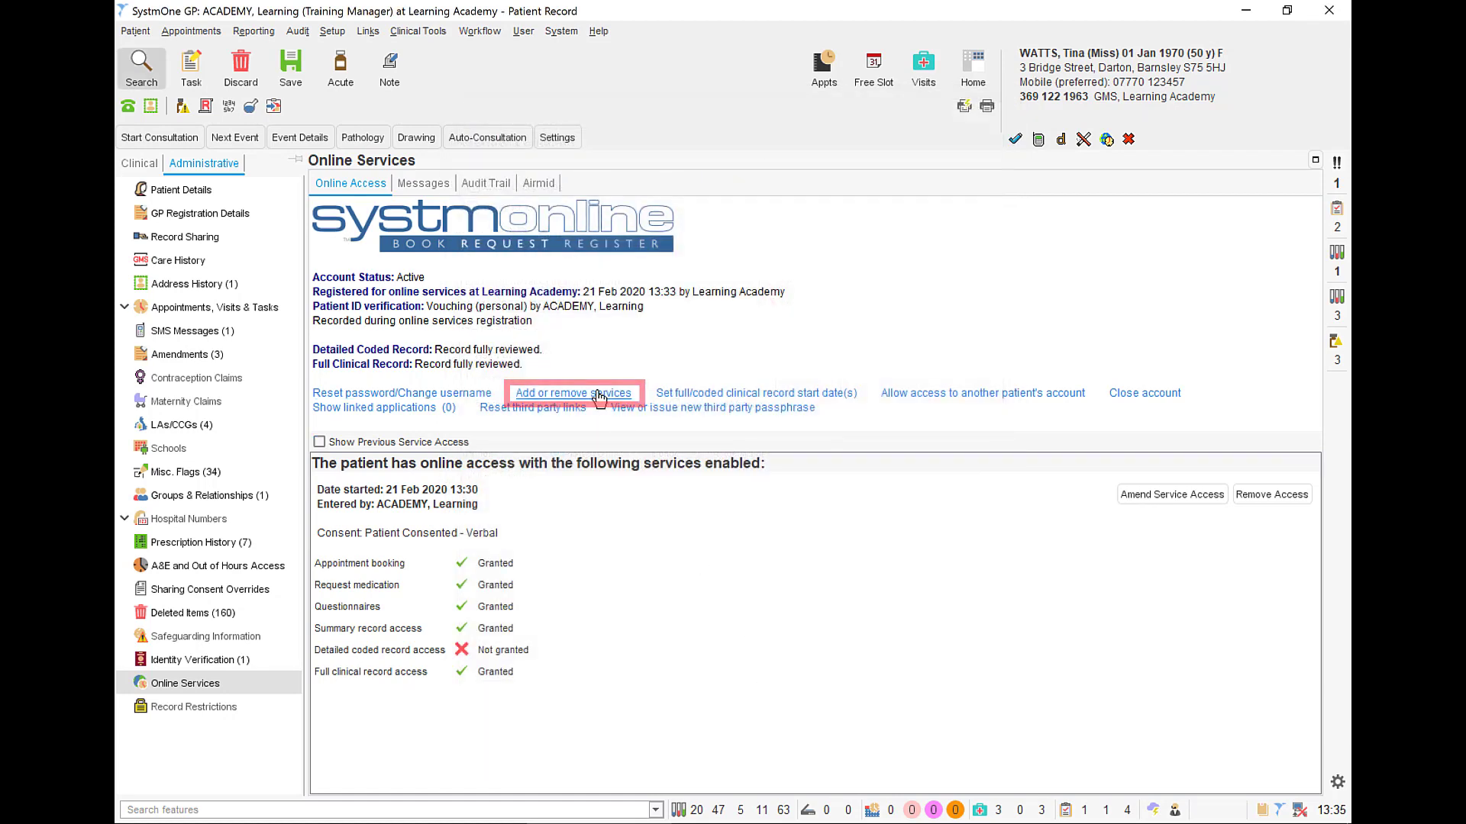
- Review the form for adding or removing services and the full/coded clinical record start date settings without changing them
click(611, 393)
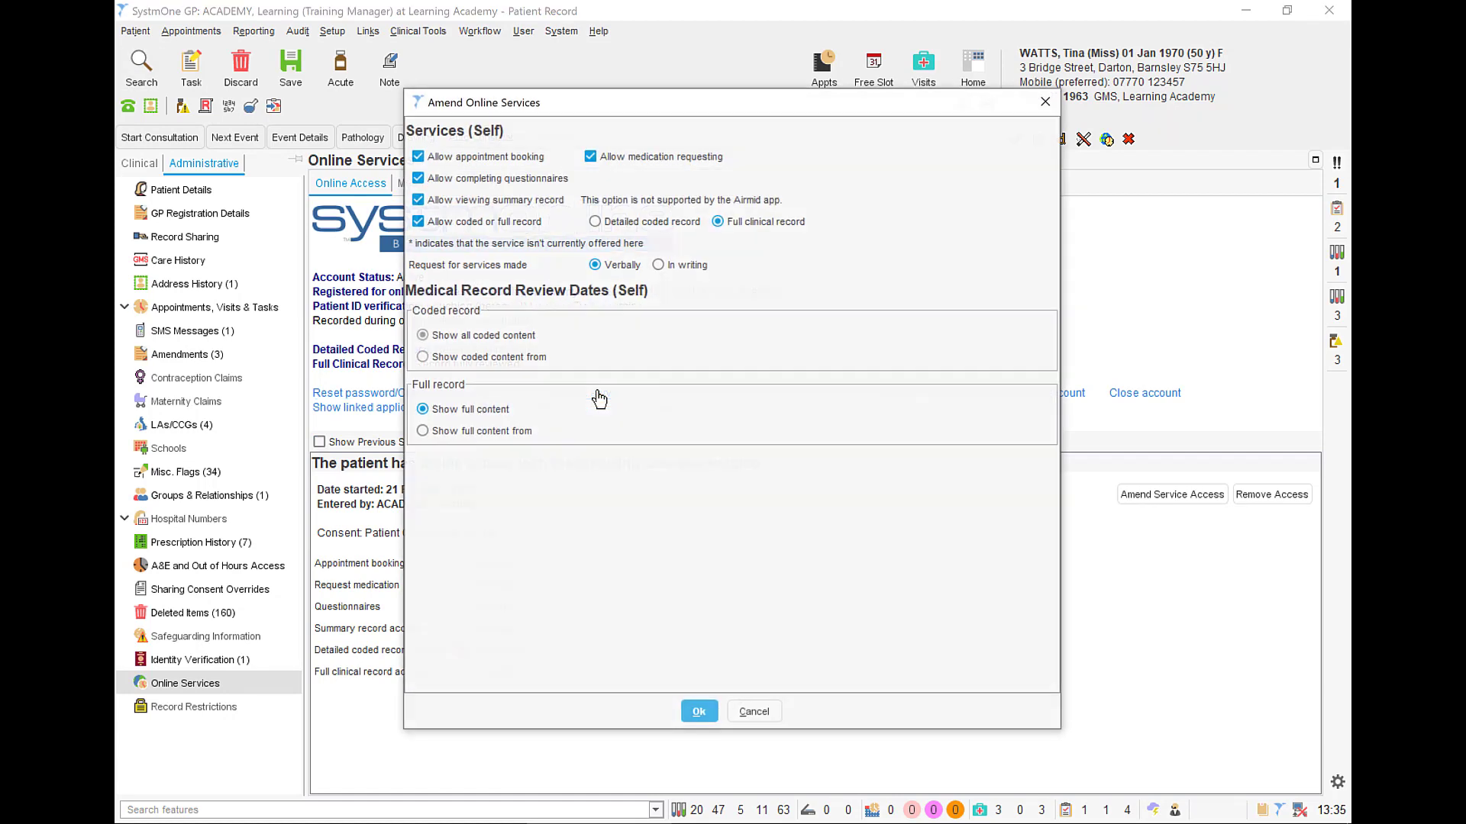
click(758, 711)
click(755, 394)
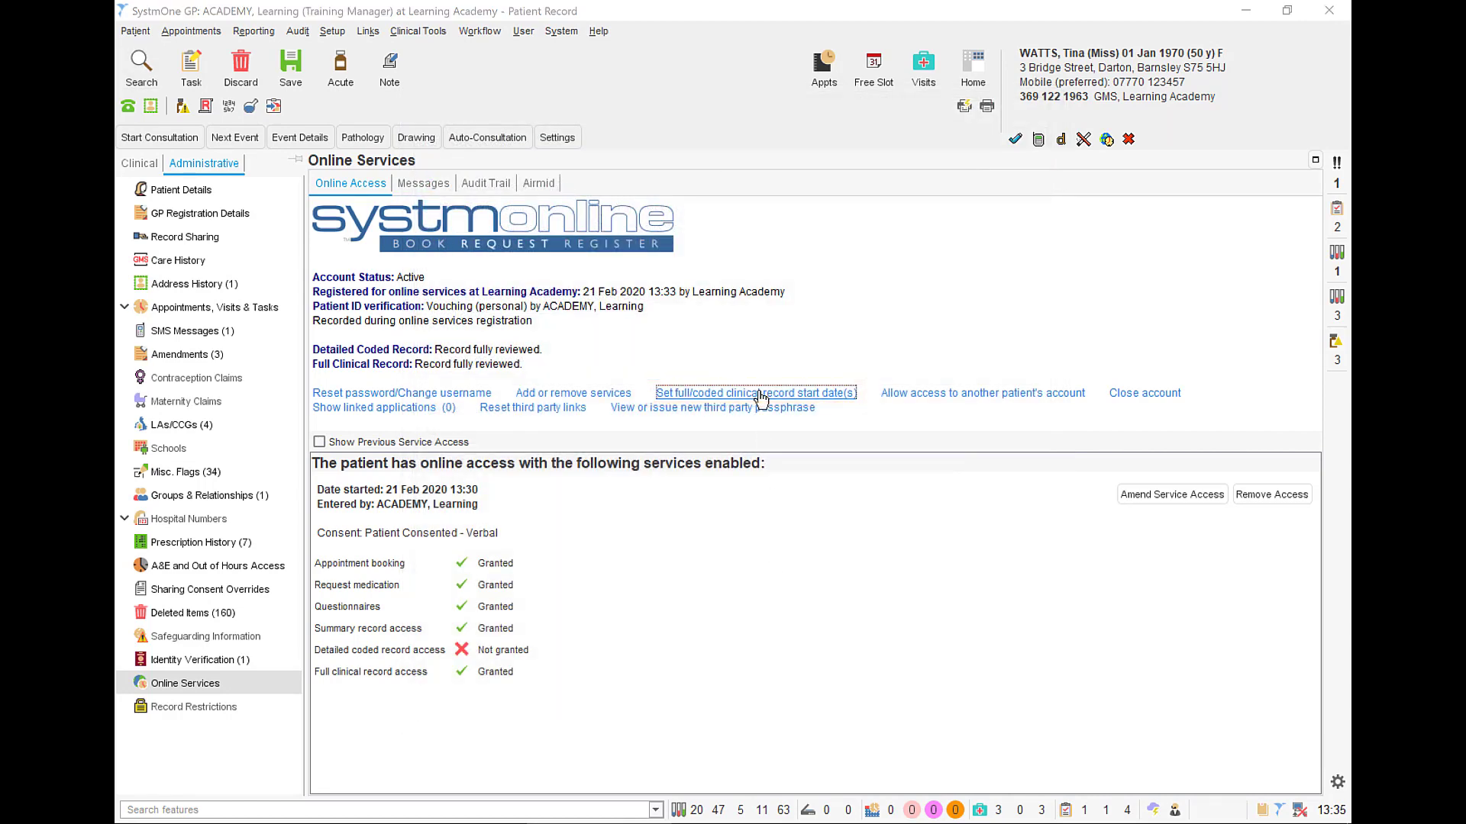
click(755, 511)
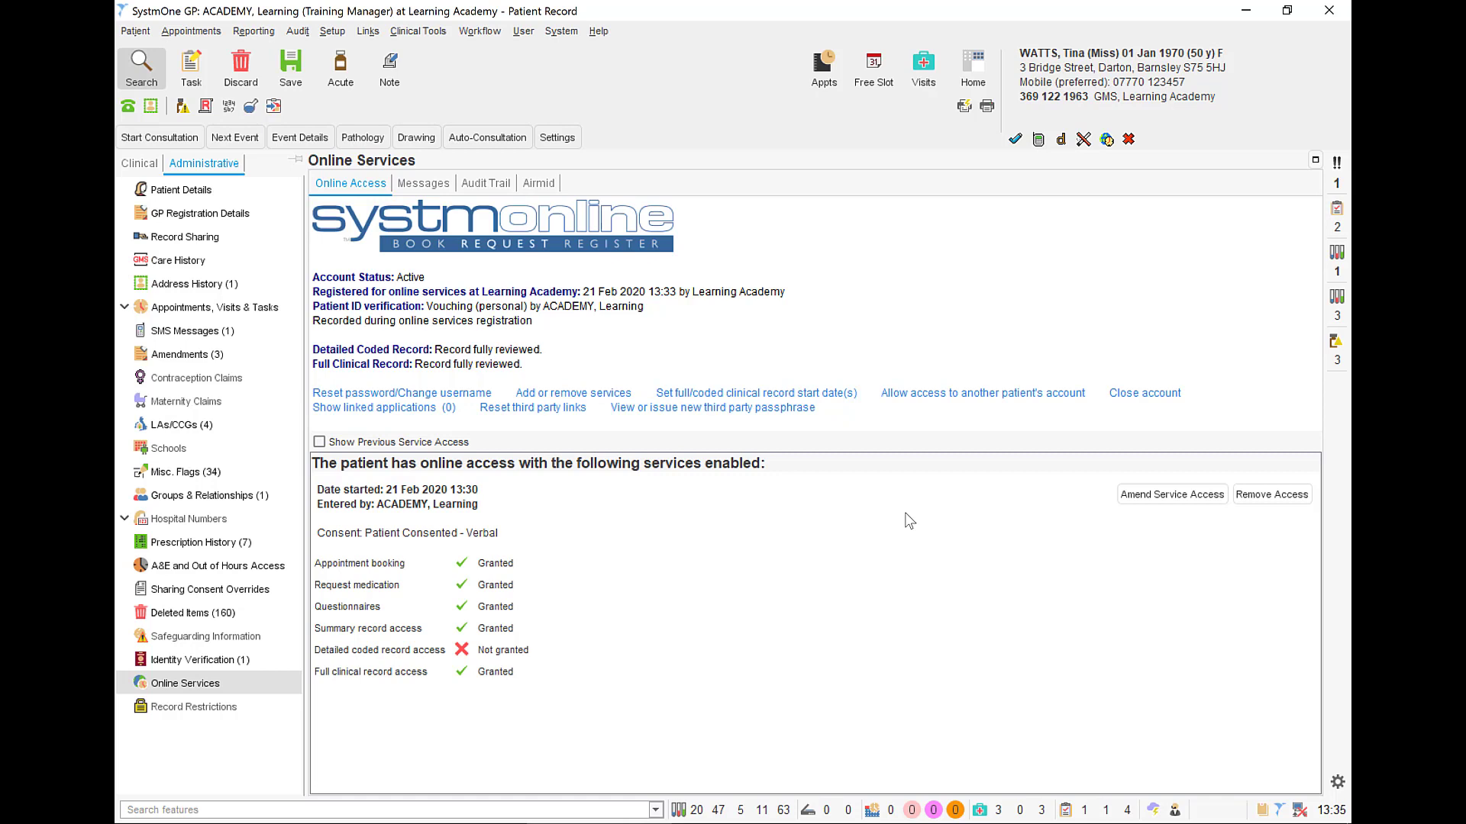
- Save and close the patient record
click(303, 71)
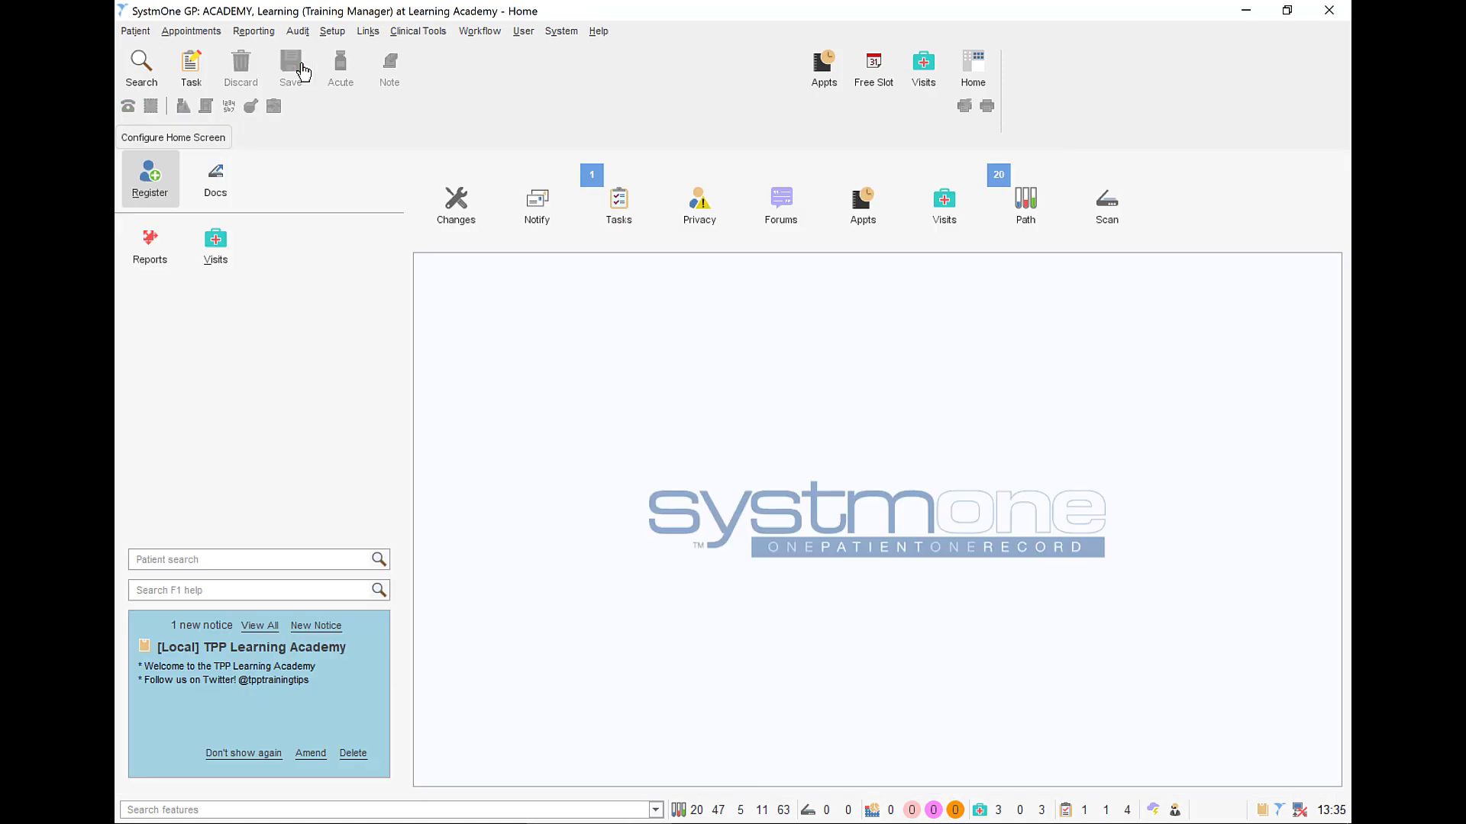